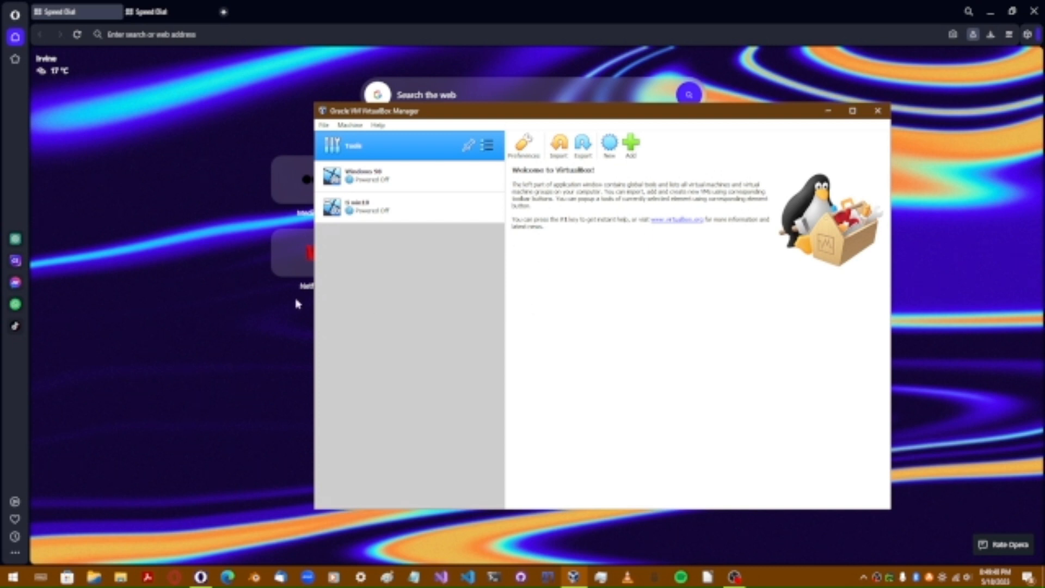
Step: Bring the Opera browser's Speed Dial page in front of VirtualBox Manager
click(182, 306)
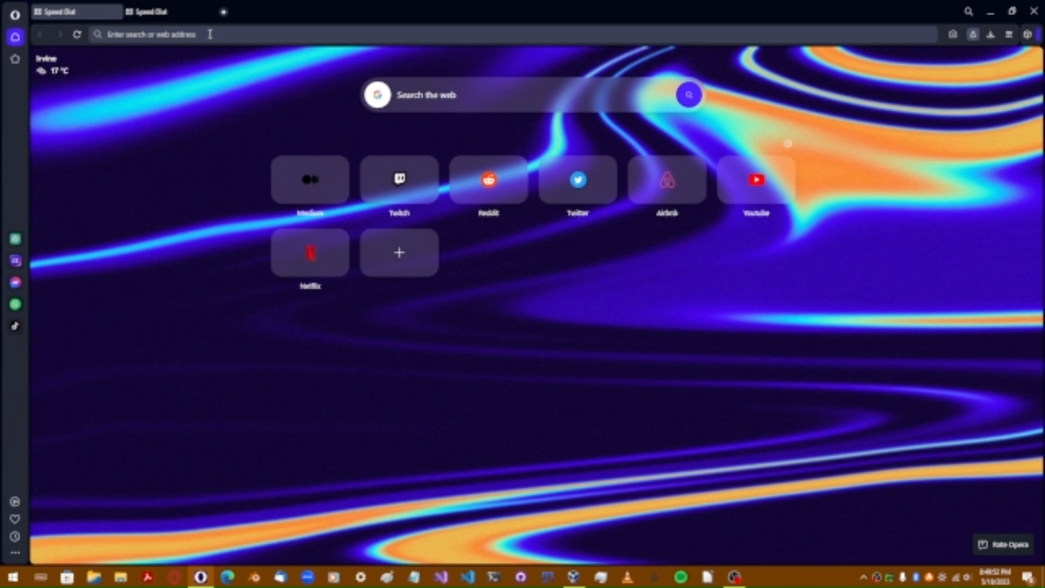
Step: Search Google for 'ubuntu download'
text(ubuntu down)
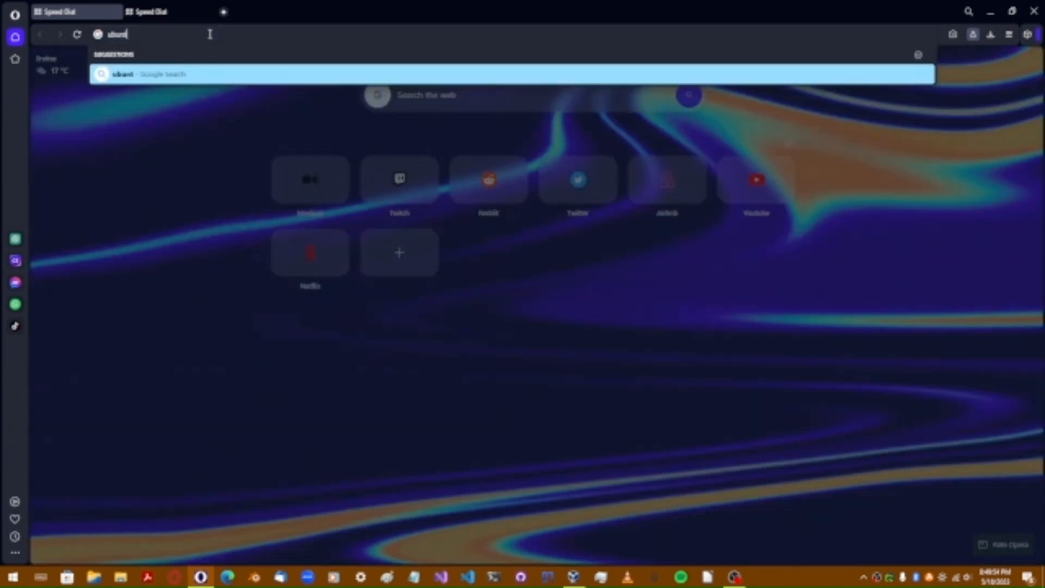
text(load)
key(Return)
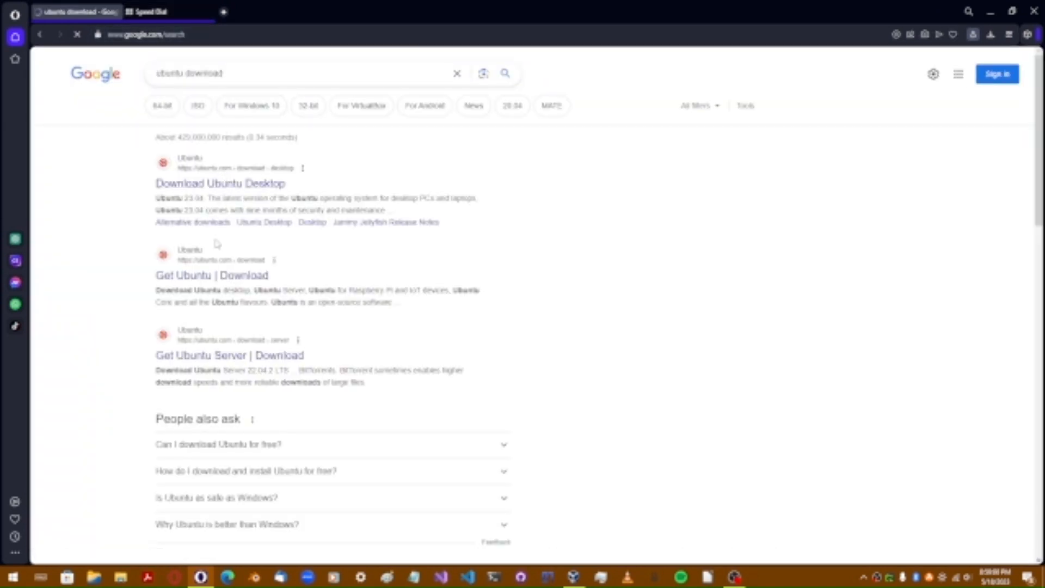
Step: Open the Download Ubuntu Desktop result in a new tab and accept all trackers
middle_click(208, 179)
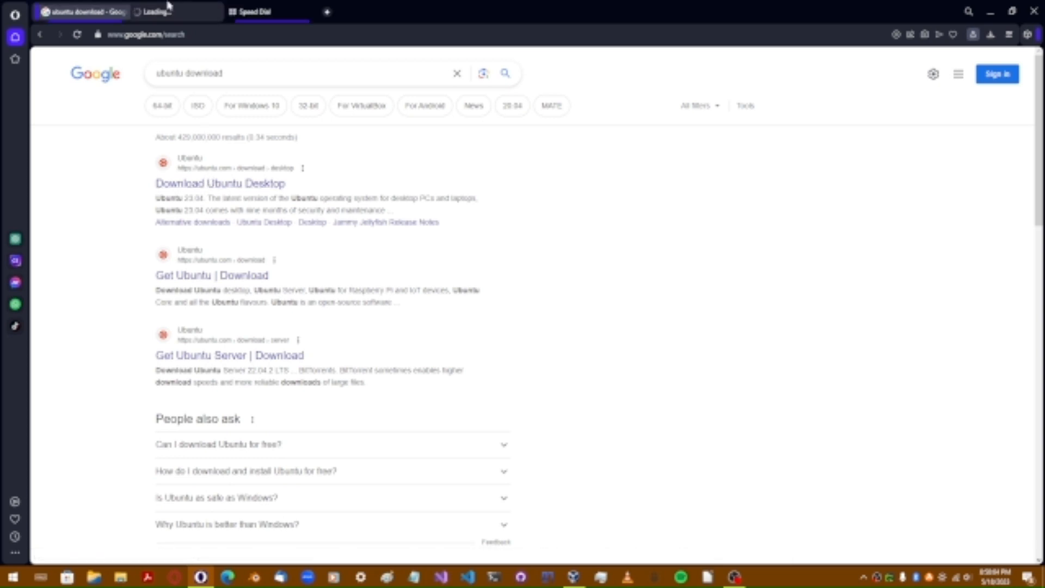
click(170, 13)
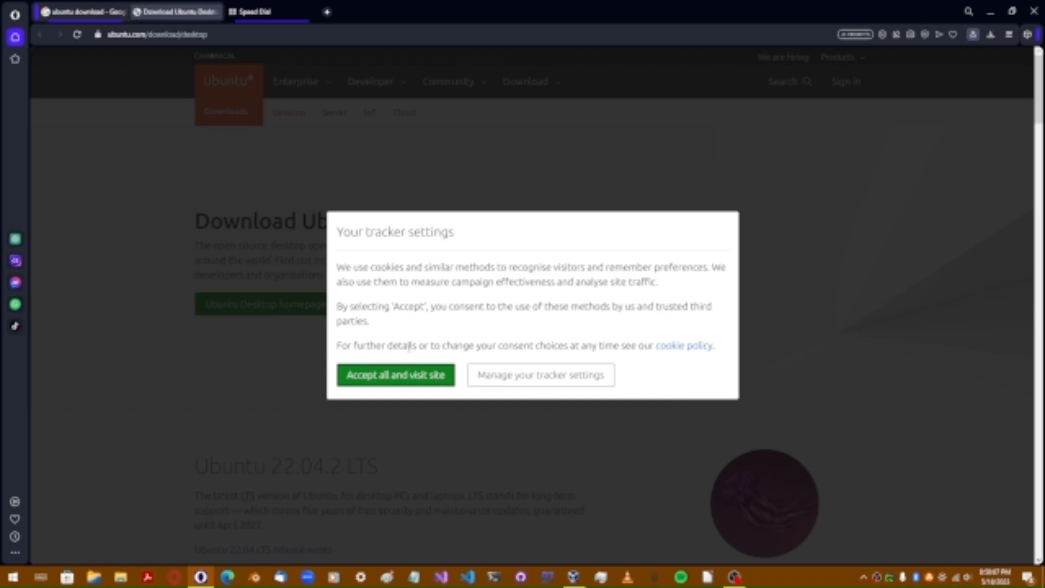
click(403, 381)
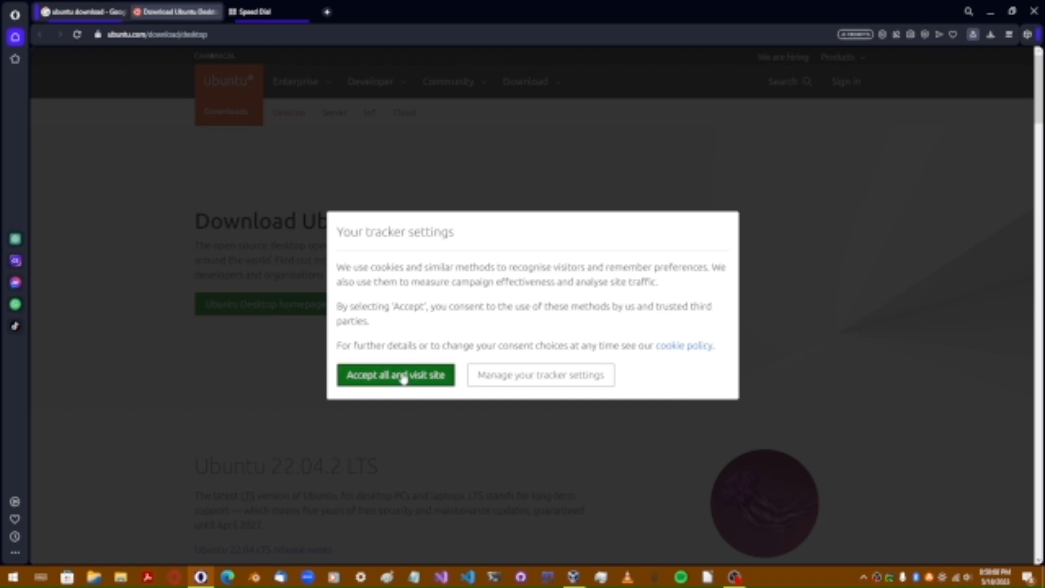
Step: Scroll through the download page, highlighting the 'Ubuntu Desktop' heading
scroll(319, 351, down, 1)
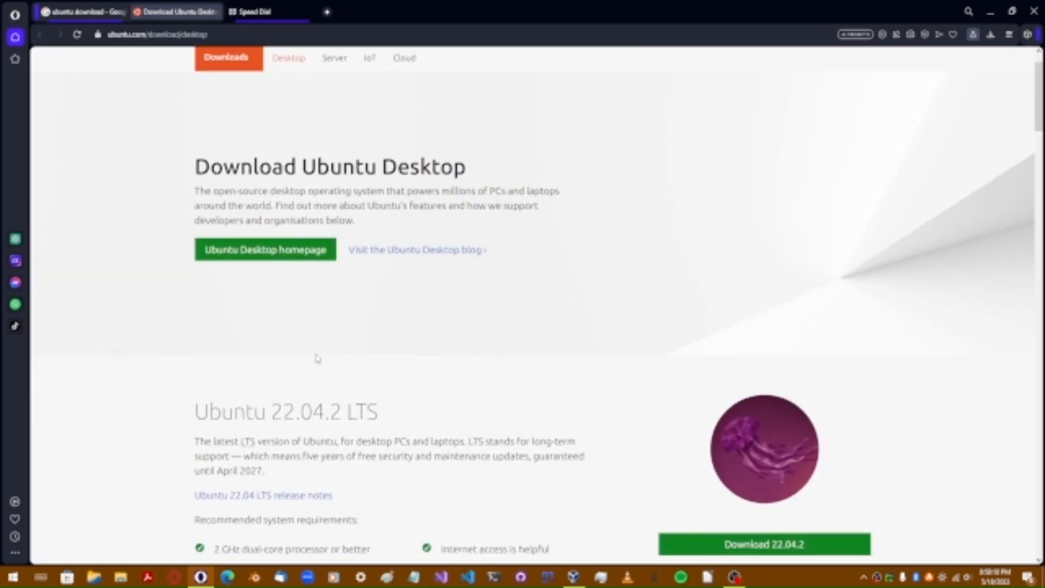
scroll(319, 332, up, 1)
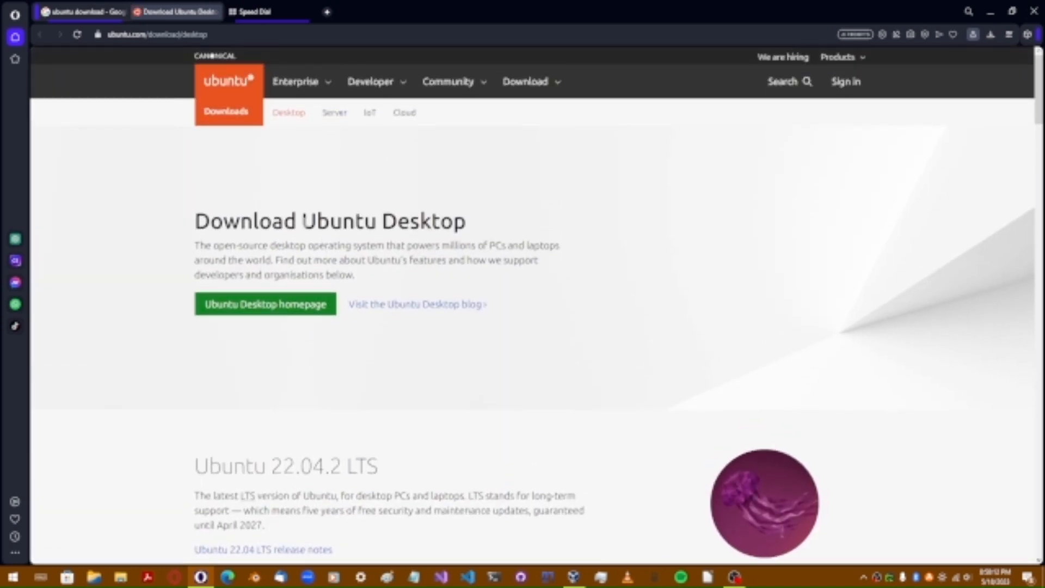
drag(303, 221, 482, 228)
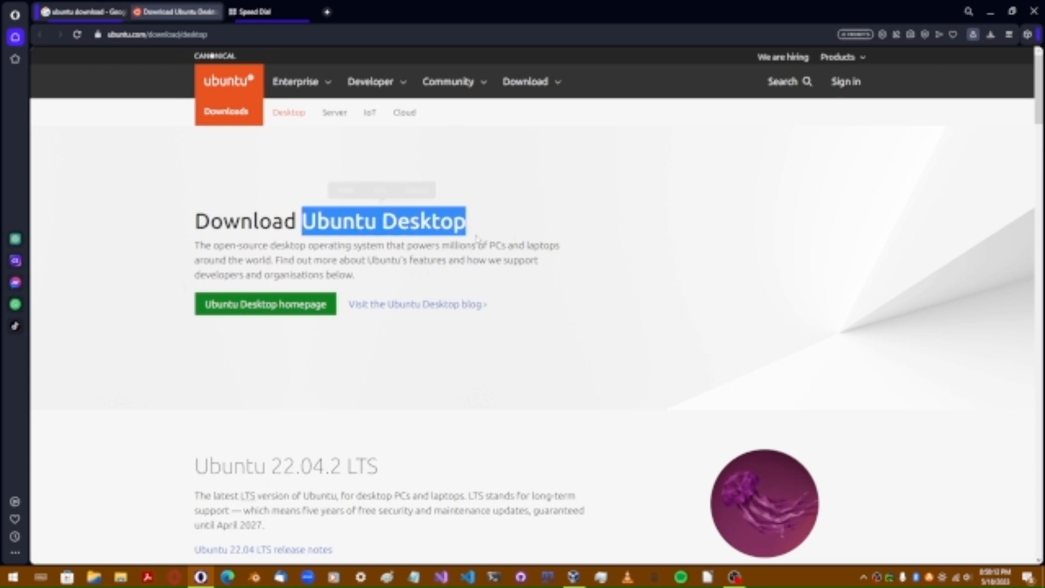
click(347, 452)
scroll(354, 394, down, 5)
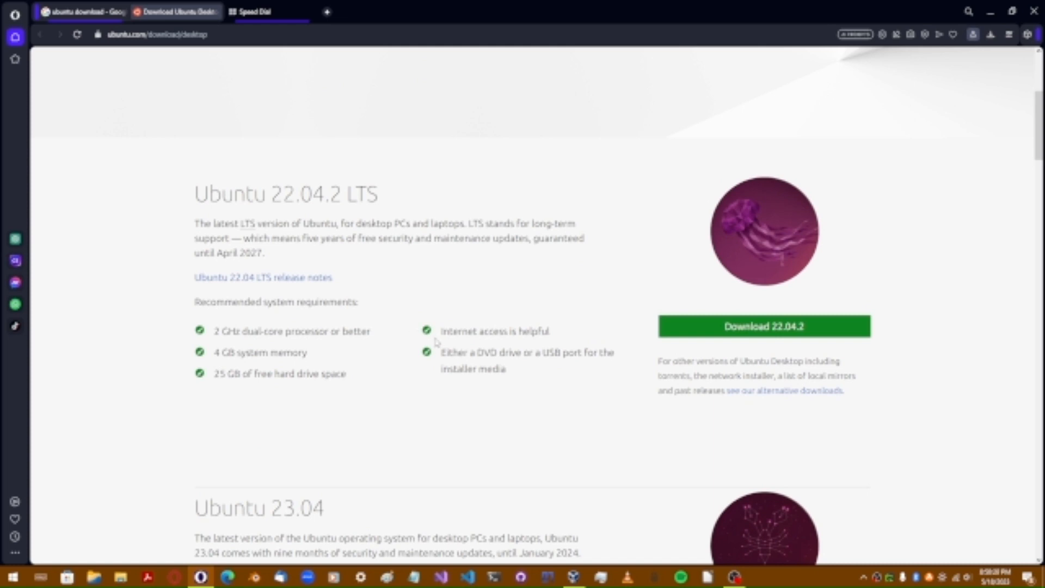
scroll(510, 379, down, 4)
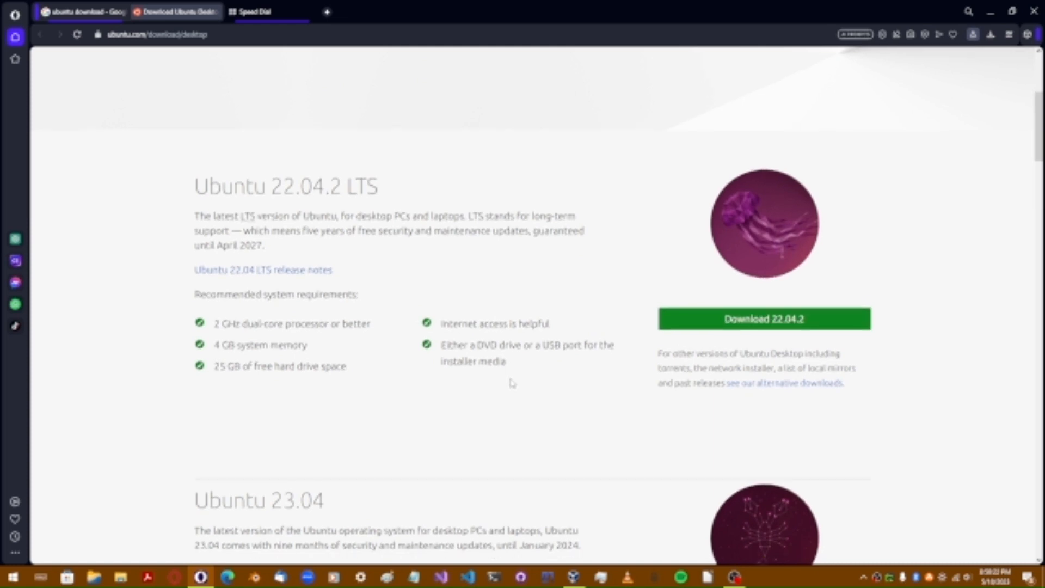
scroll(512, 381, up, 5)
scroll(511, 381, up, 4)
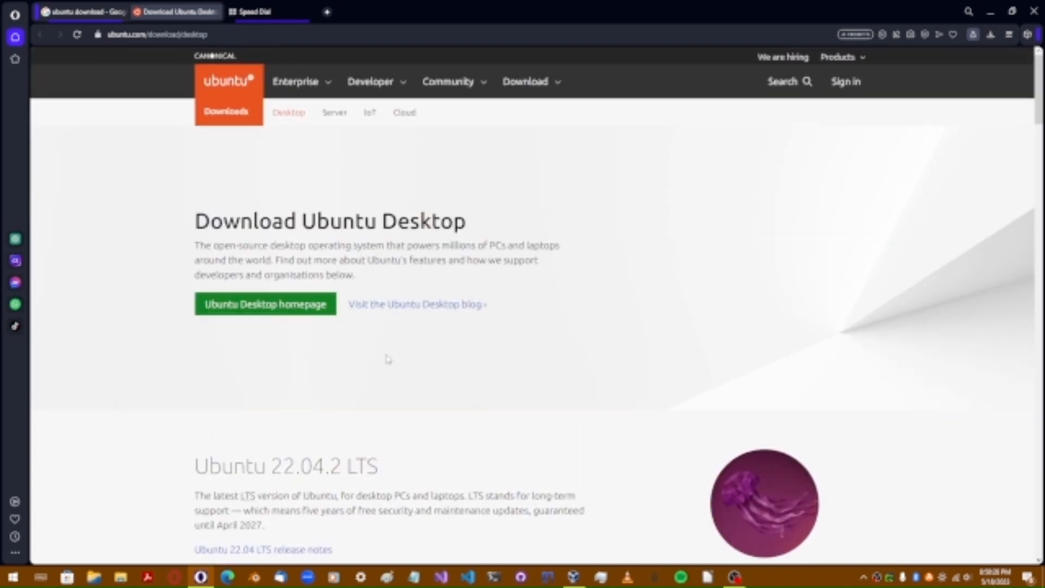
scroll(391, 358, down, 3)
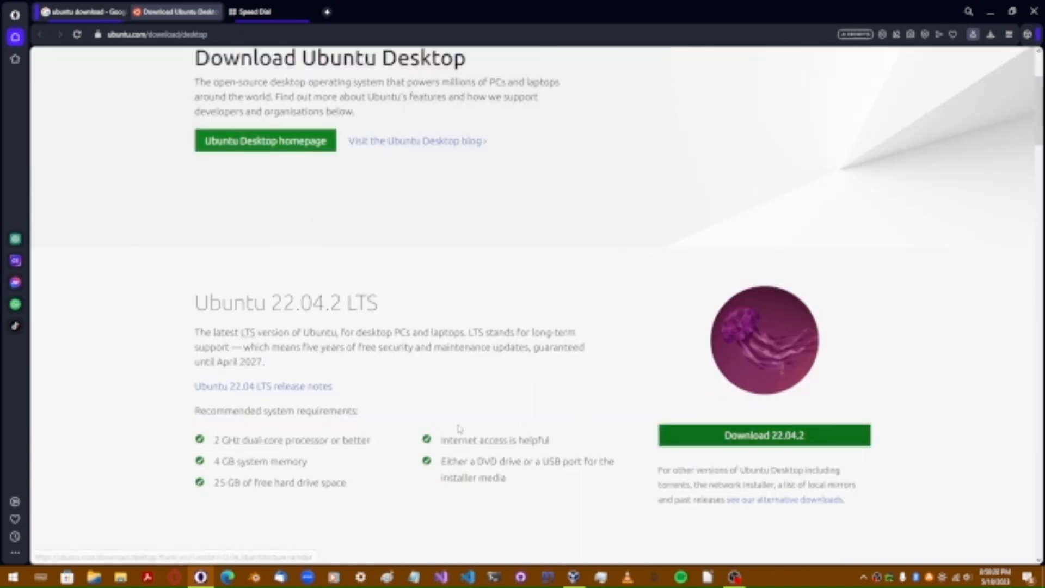
Step: Highlight '22.04' and 'LTS' in the version heading, then download Ubuntu 22.04.2 LTS
drag(269, 302, 325, 303)
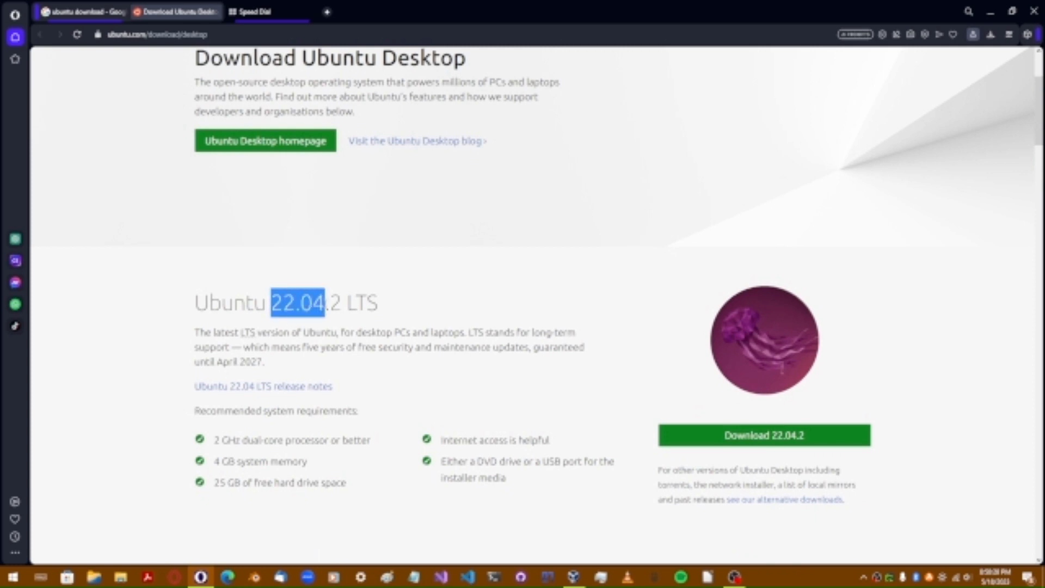
click(421, 382)
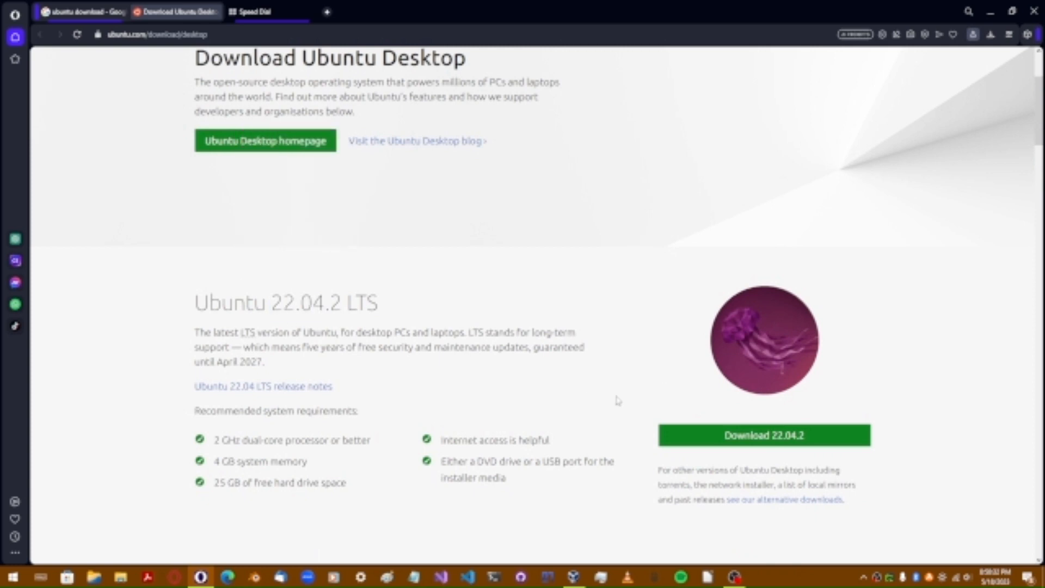
drag(374, 302, 347, 303)
click(817, 465)
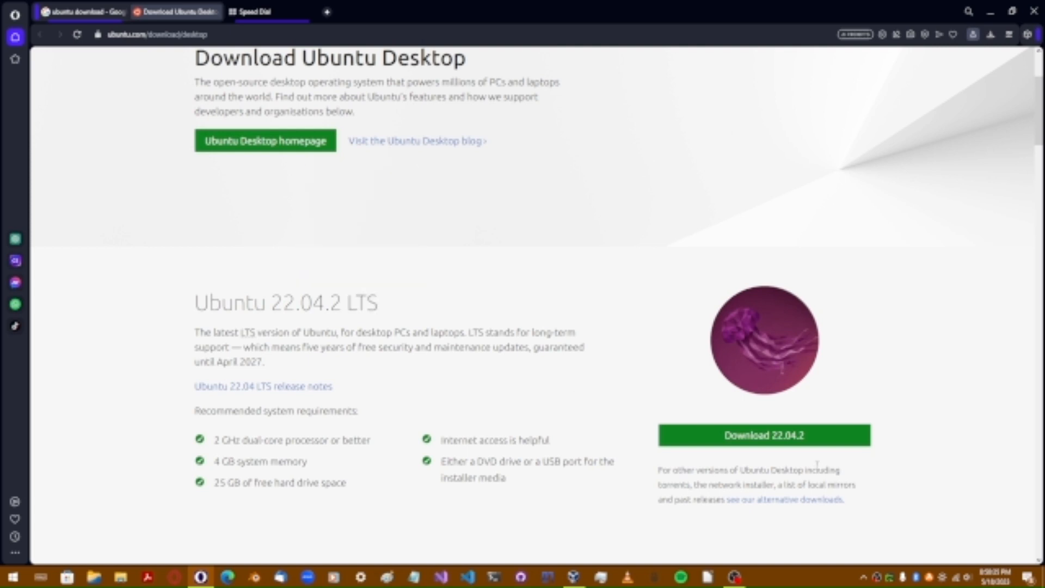
click(771, 434)
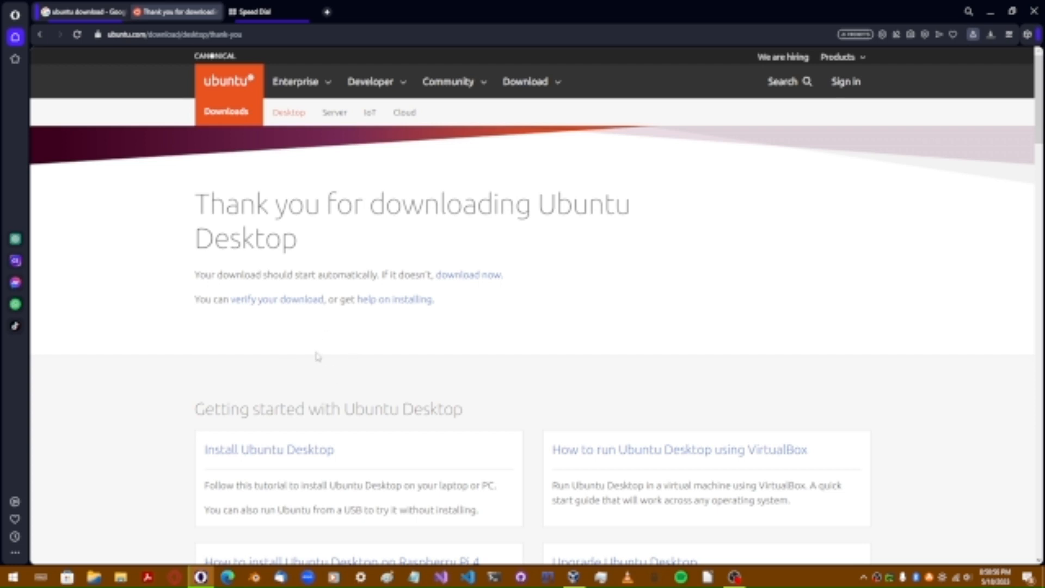
Step: Go back from the thank-you page to ubuntu.com's Download Ubuntu Desktop page
click(40, 34)
Step: Scroll the download page and highlight the 23.04 version number
scroll(353, 291, down, 7)
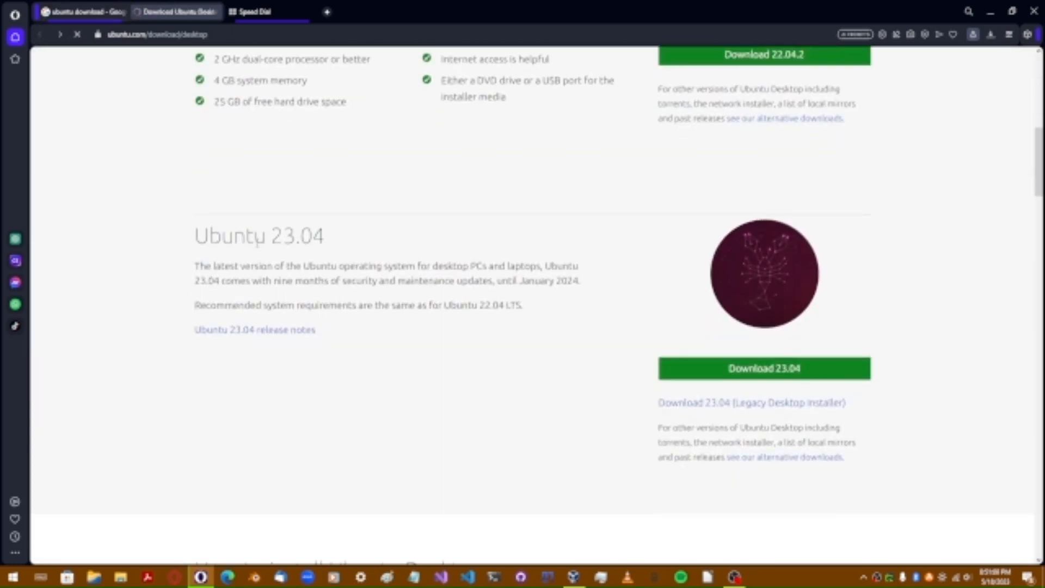
drag(272, 238, 327, 250)
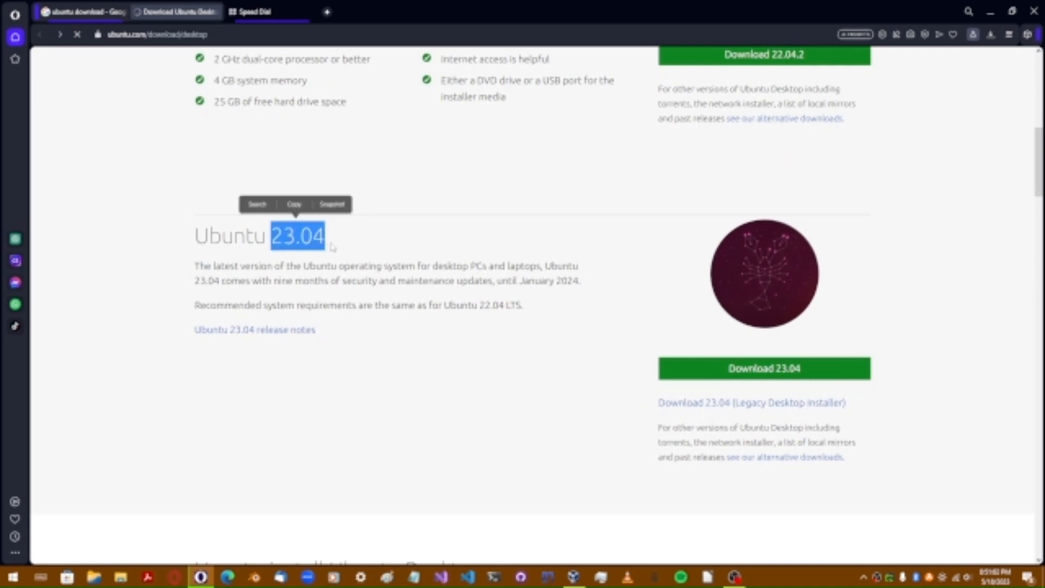
click(323, 246)
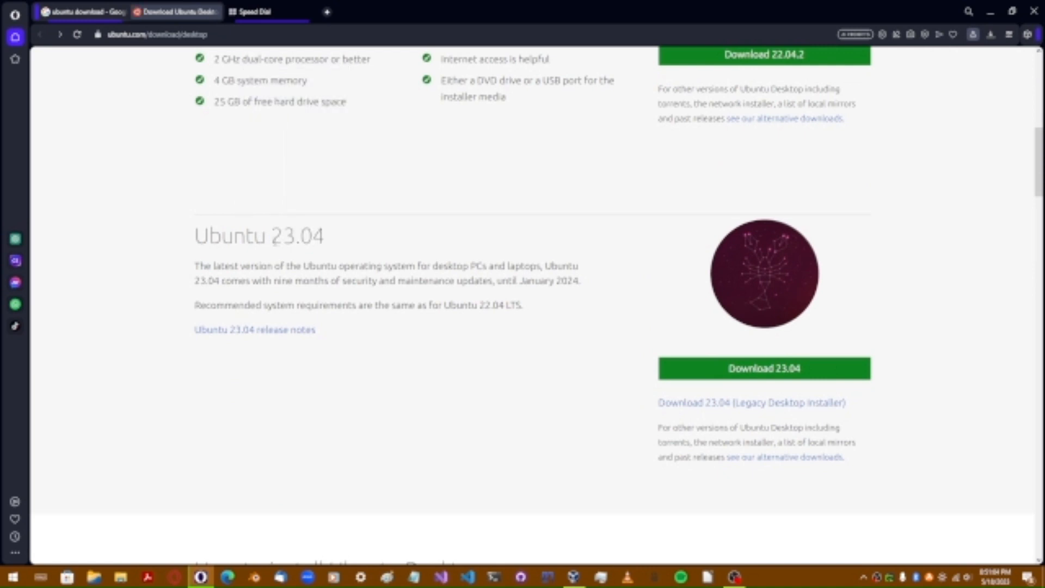
drag(275, 242, 331, 237)
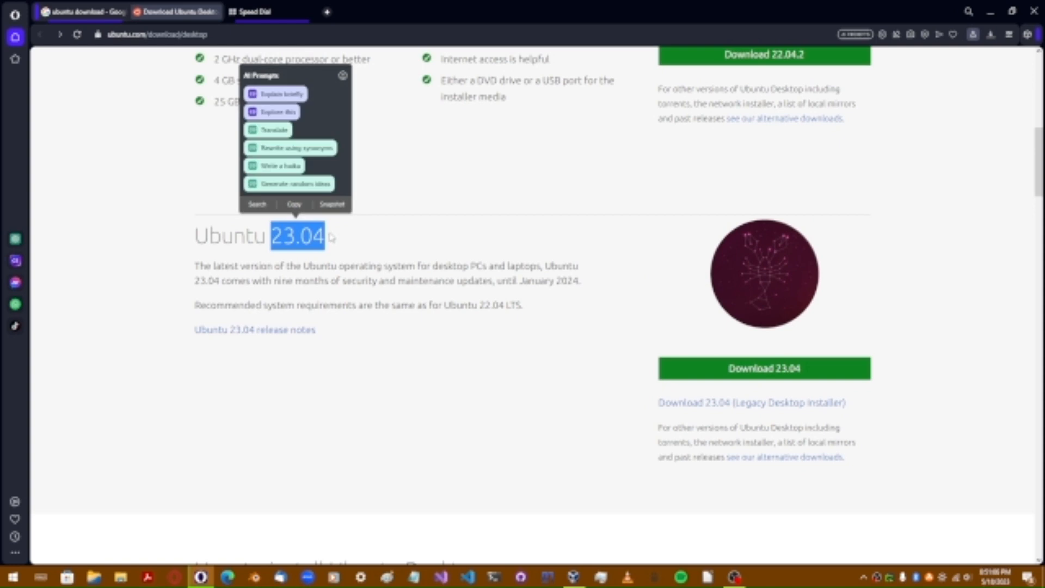
click(424, 260)
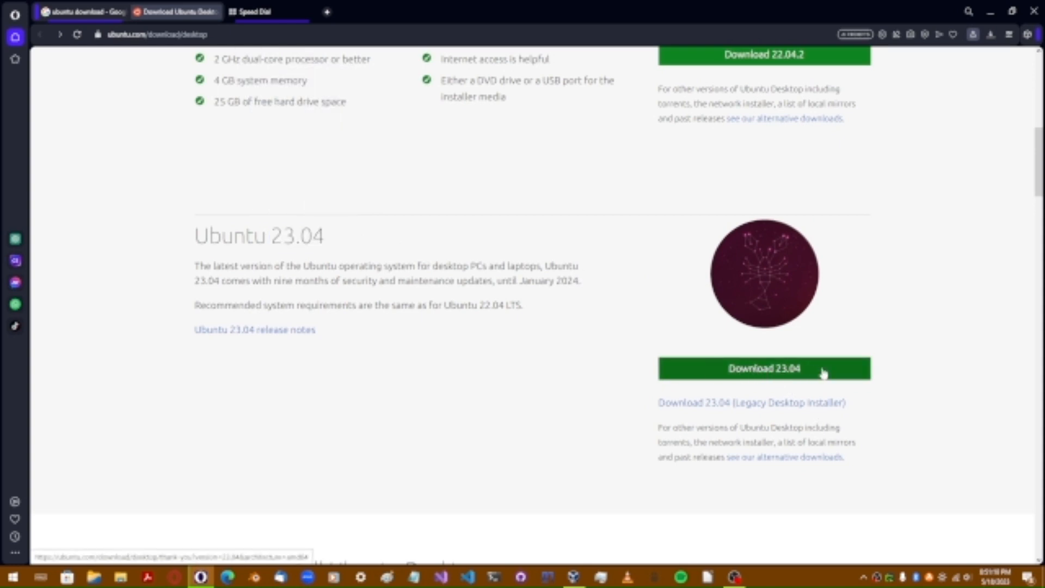
scroll(568, 362, up, 10)
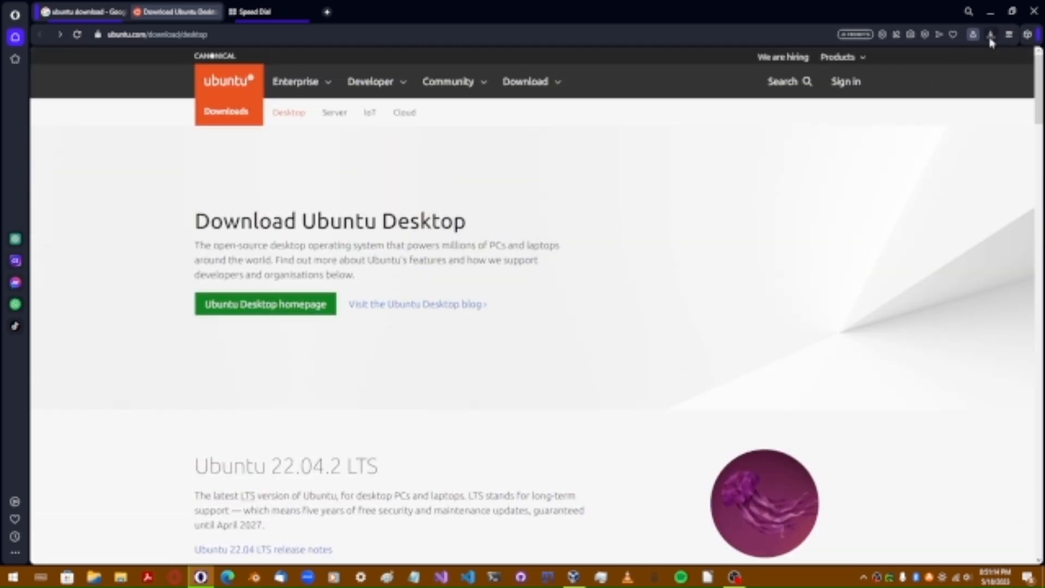
Step: Confirm in Opera's Downloads list that the Ubuntu ISO finished, then return to VirtualBox Manager
click(991, 36)
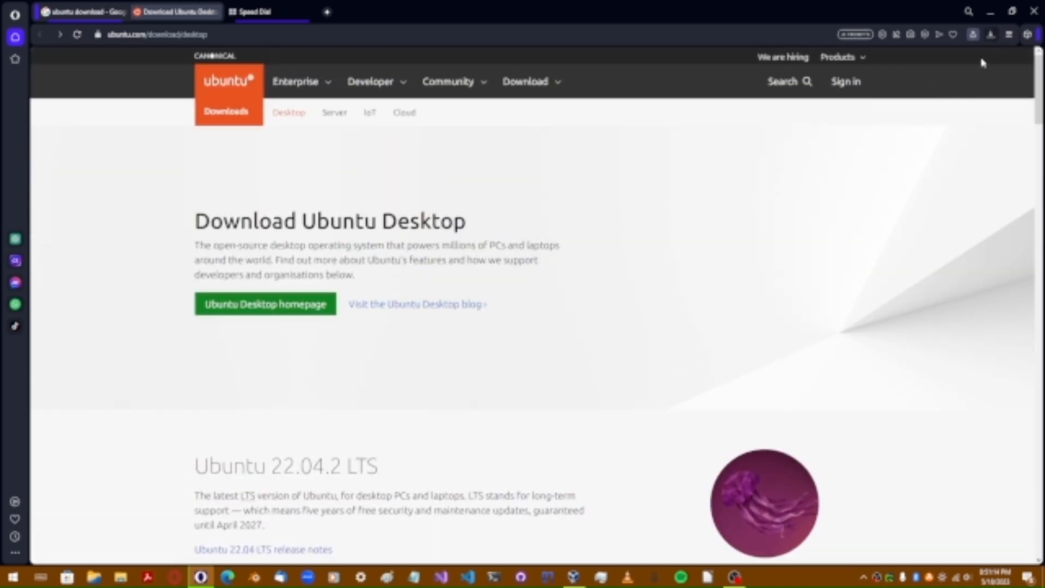
click(635, 336)
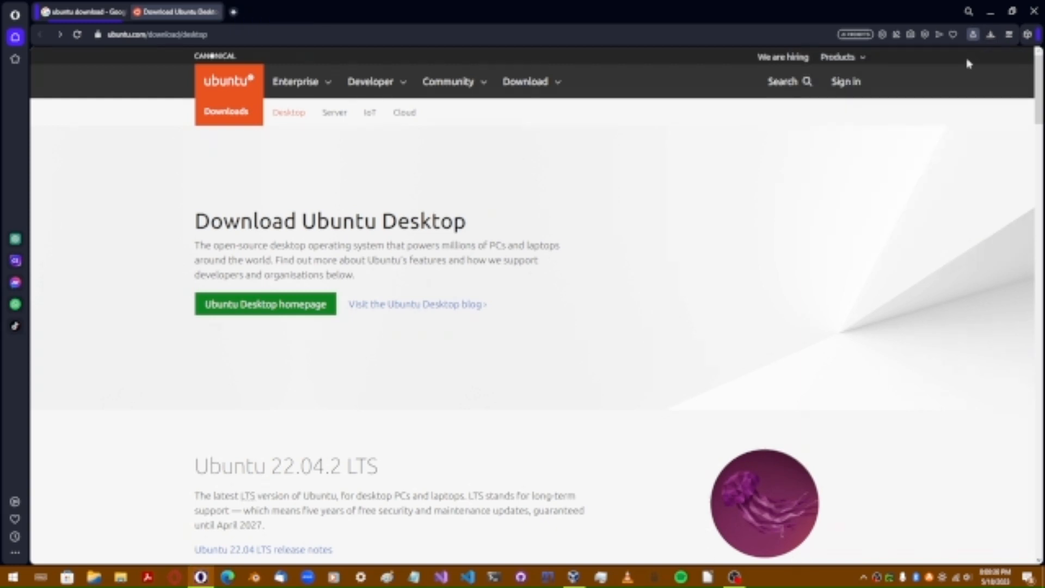
click(989, 36)
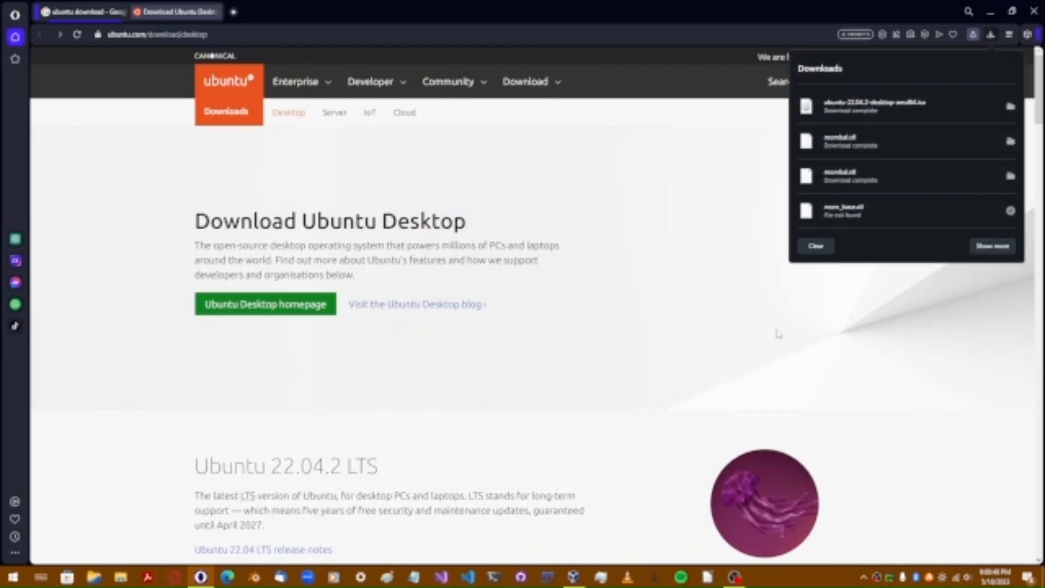
click(663, 382)
click(574, 577)
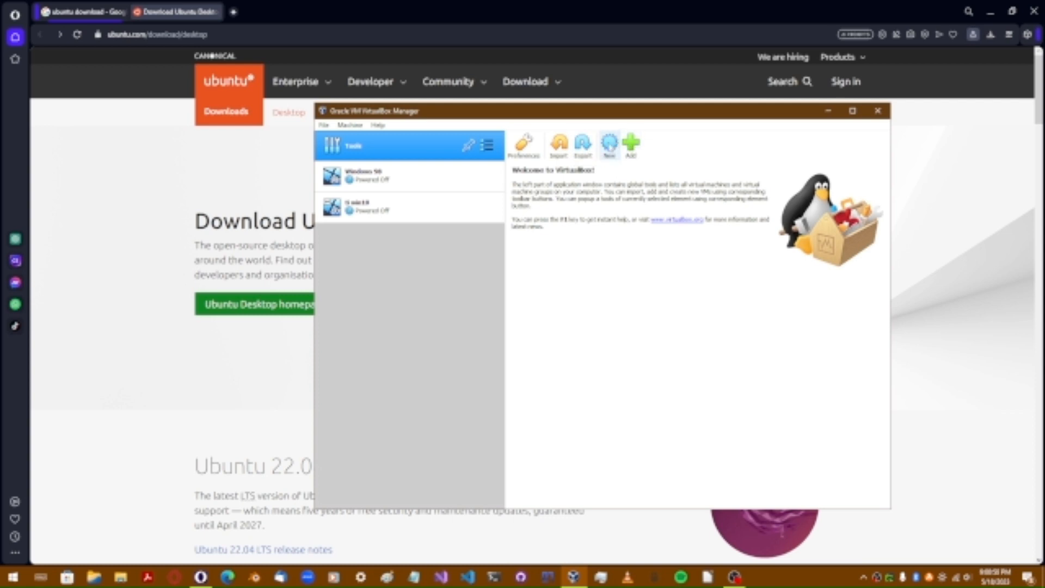
Step: Create a new machine named Ubuntu VM with 2048 MB memory and continue to disk setup
click(610, 144)
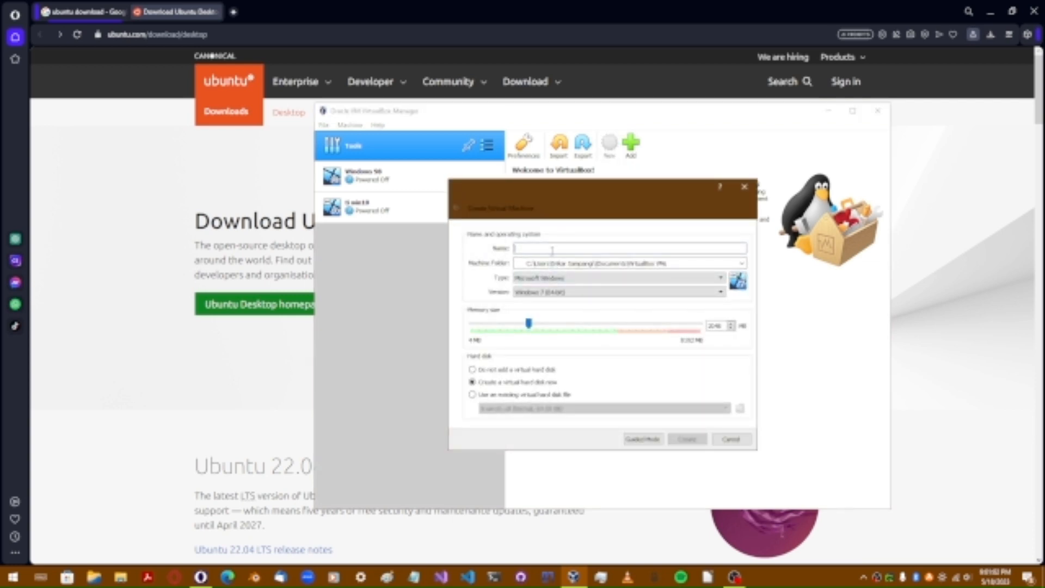
text(Ubuntu VM)
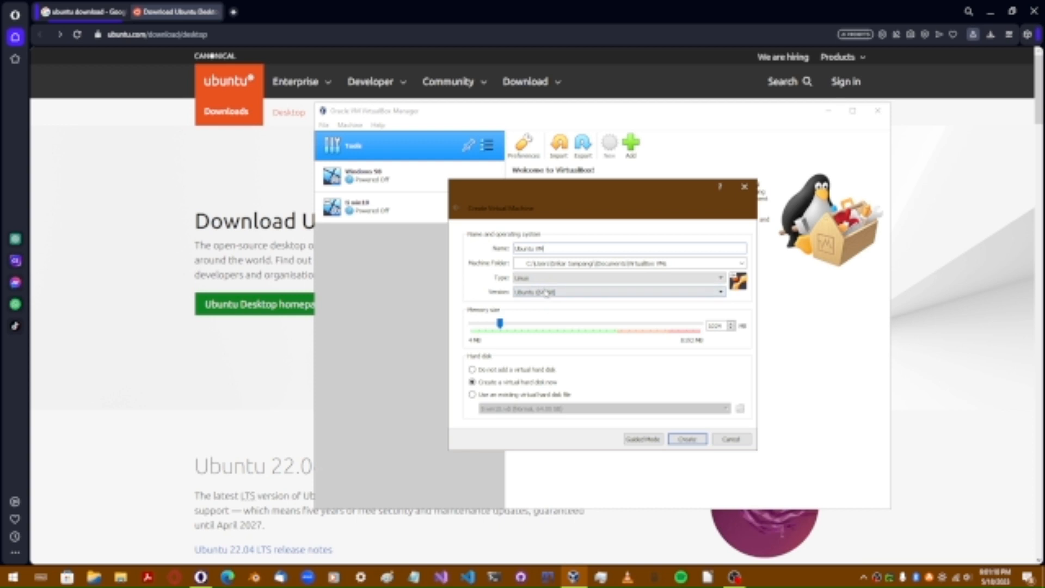
double_click(715, 326)
text(2048)
click(687, 439)
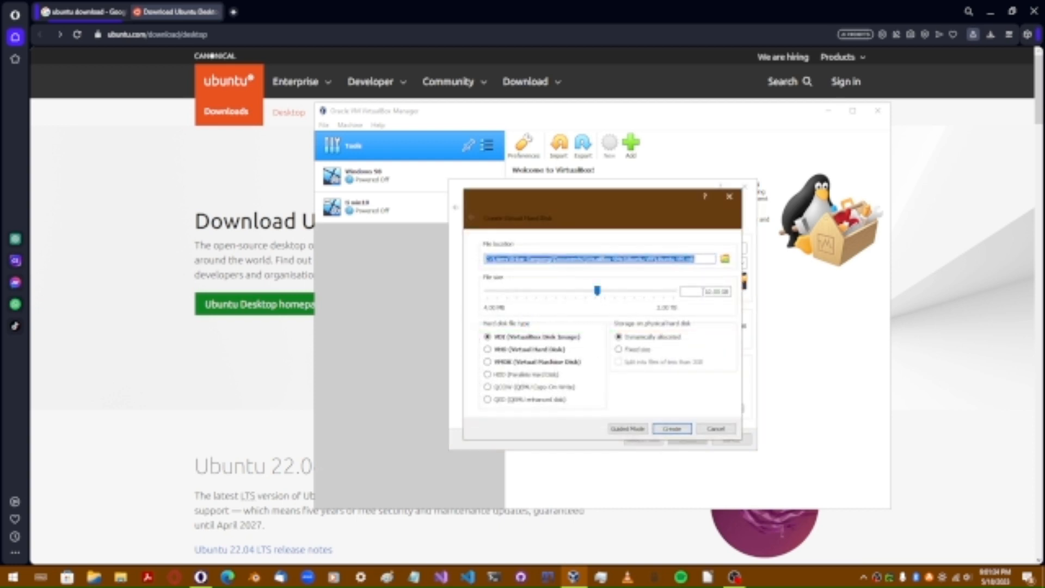
Step: Give the Ubuntu VM a 64.00 GB dynamically allocated VDI disk and create it
click(707, 292)
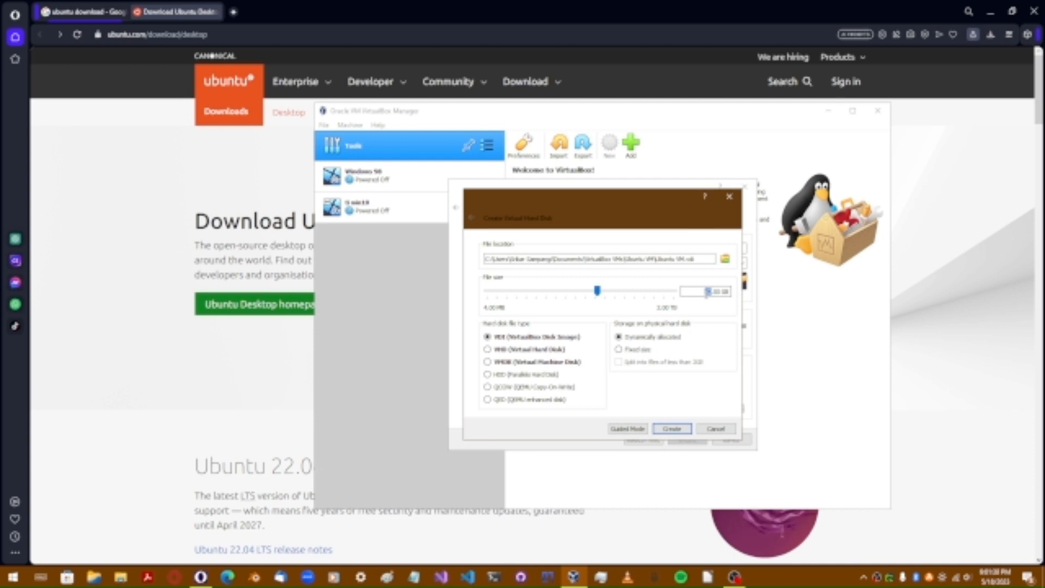
text(64)
drag(698, 257, 461, 268)
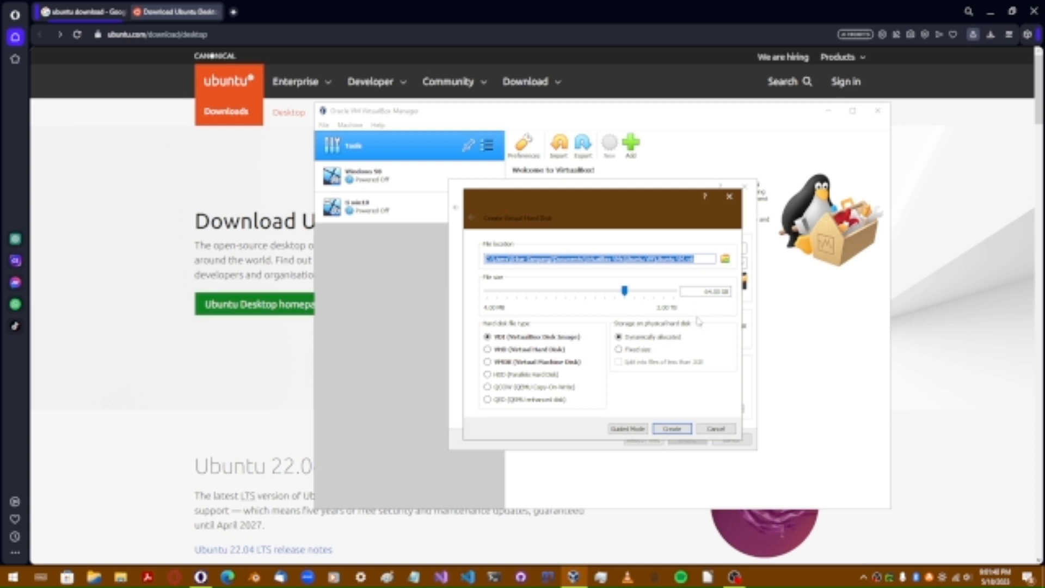
click(507, 260)
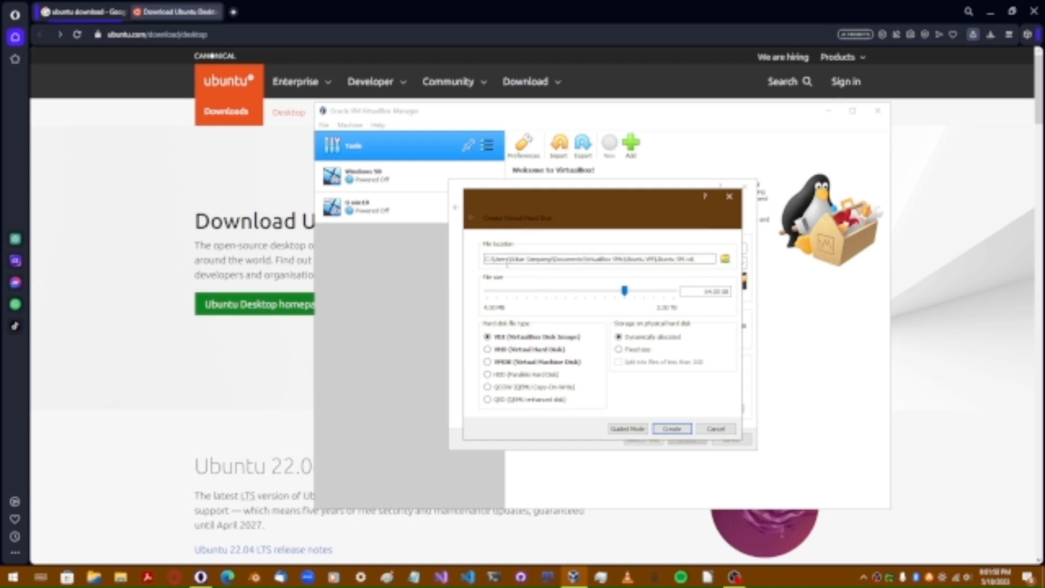
drag(512, 262, 695, 260)
drag(705, 292, 726, 294)
click(673, 429)
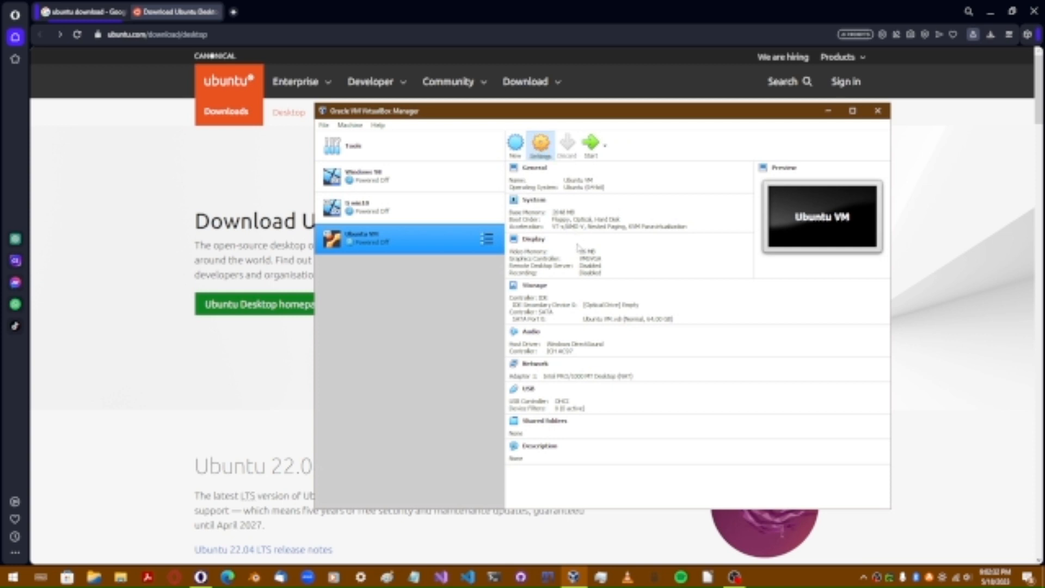
Step: Open the Ubuntu VM's Storage settings and show load options for the empty optical drive
key(ctrl+s)
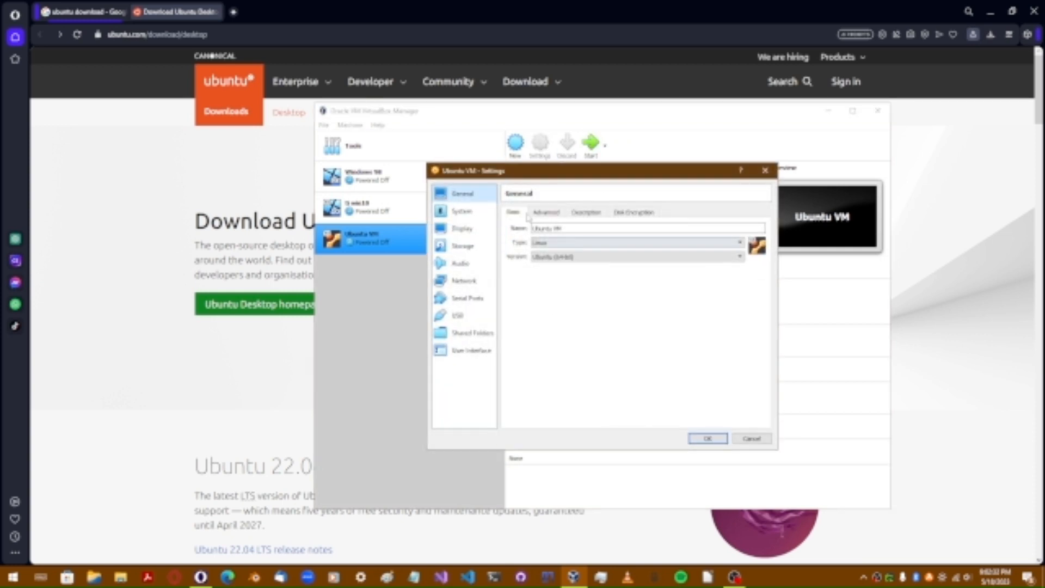
click(457, 246)
click(542, 238)
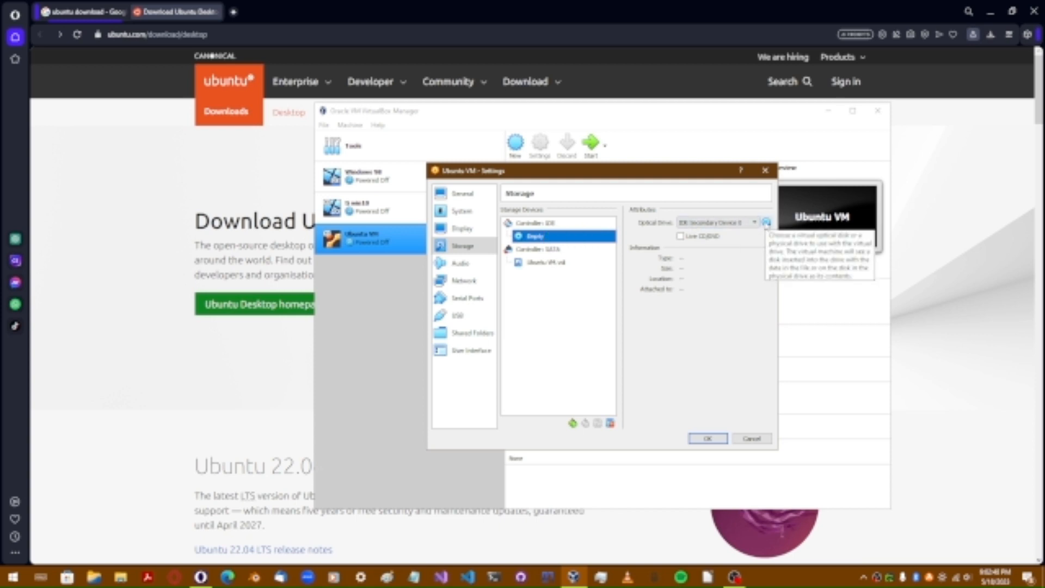
click(767, 222)
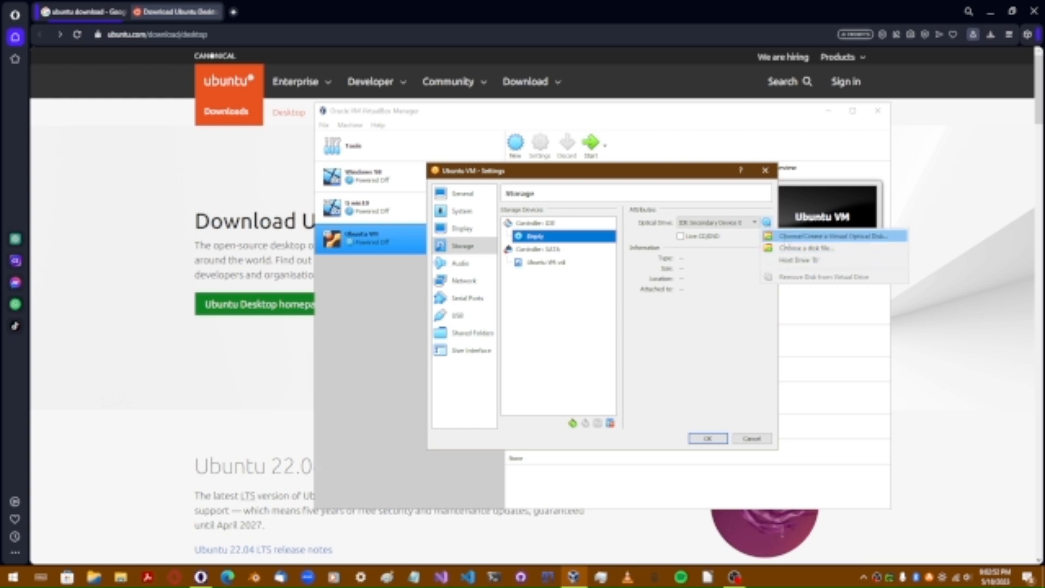
Step: Select ubuntu-22.04.2-desktop-amd64.iso as the optical drive's disk file
click(801, 248)
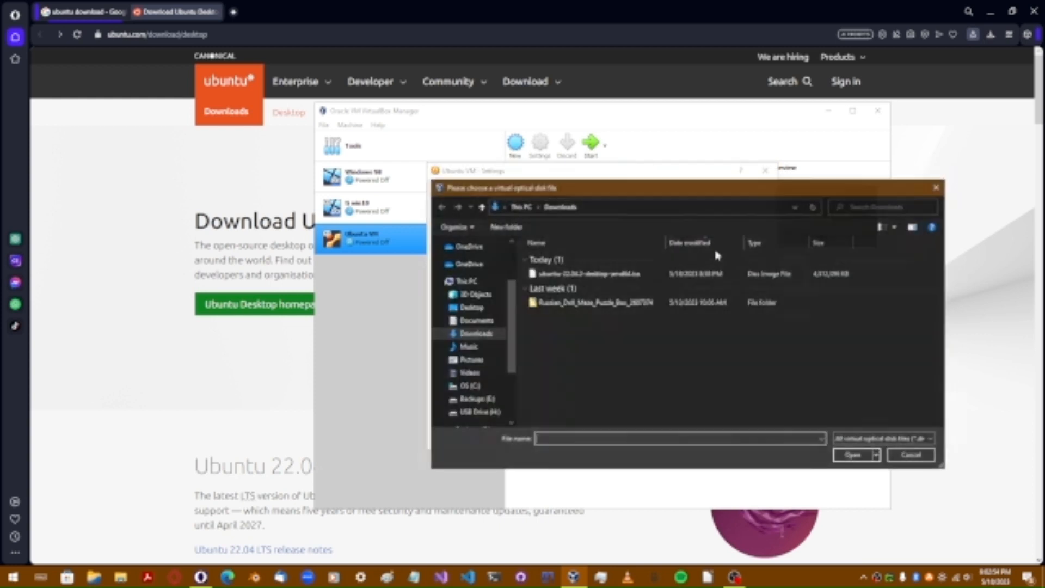
click(582, 274)
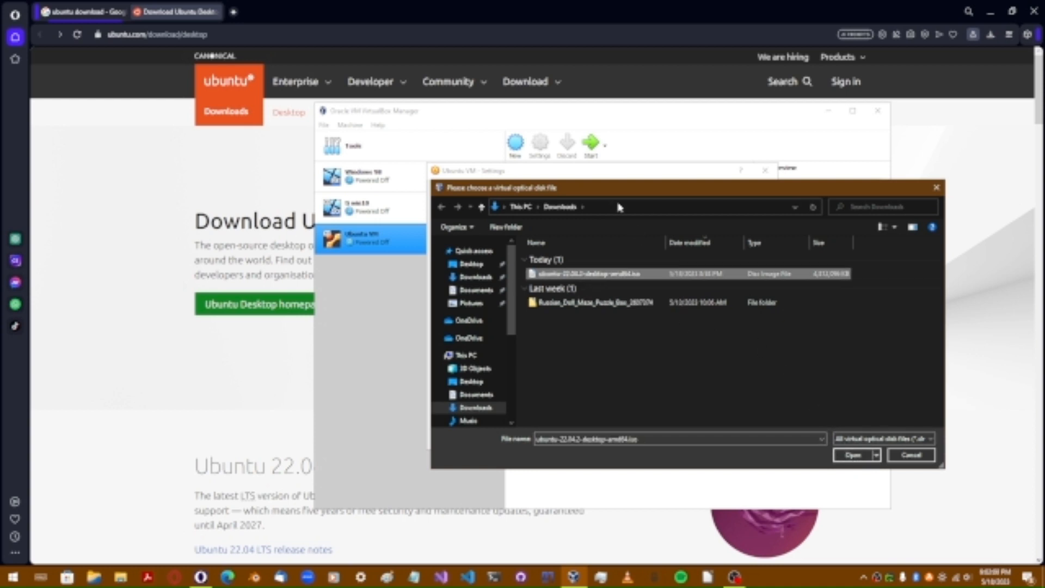
click(856, 456)
Step: After checking Opera's downloads, load the ISO into the optical drive and save the settings
click(991, 34)
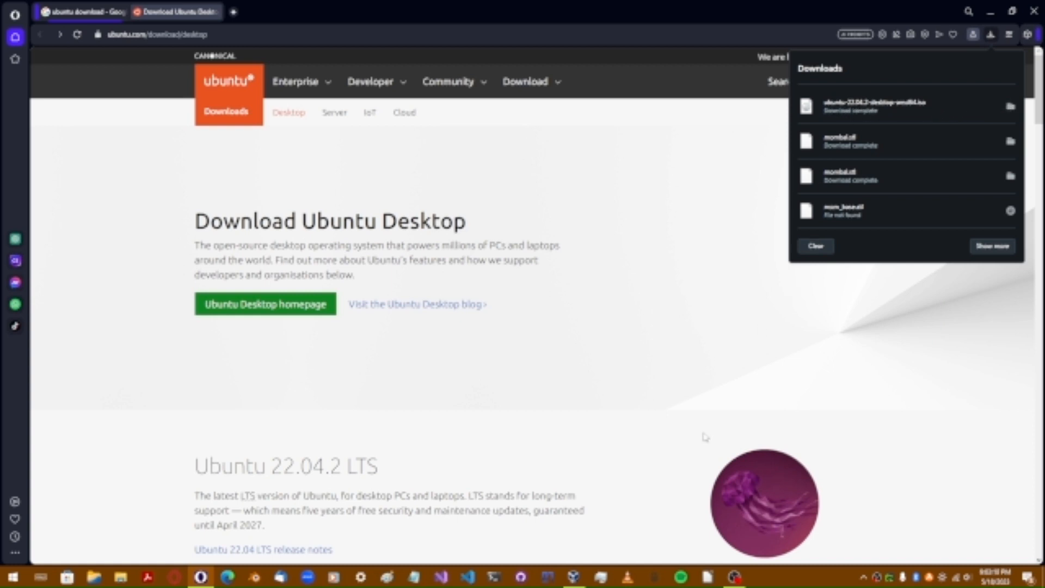
click(665, 463)
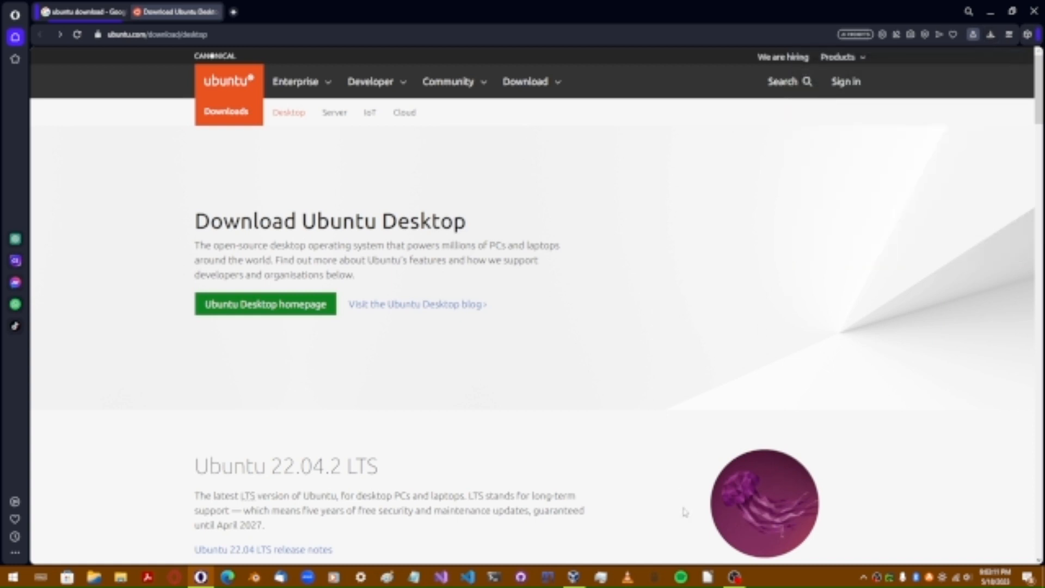
click(573, 577)
click(870, 456)
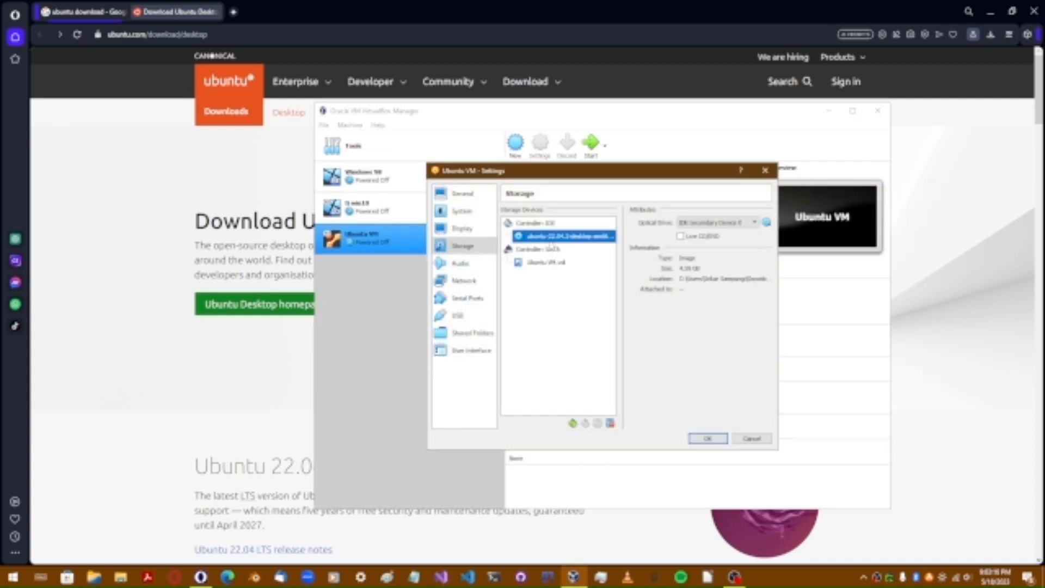
click(704, 439)
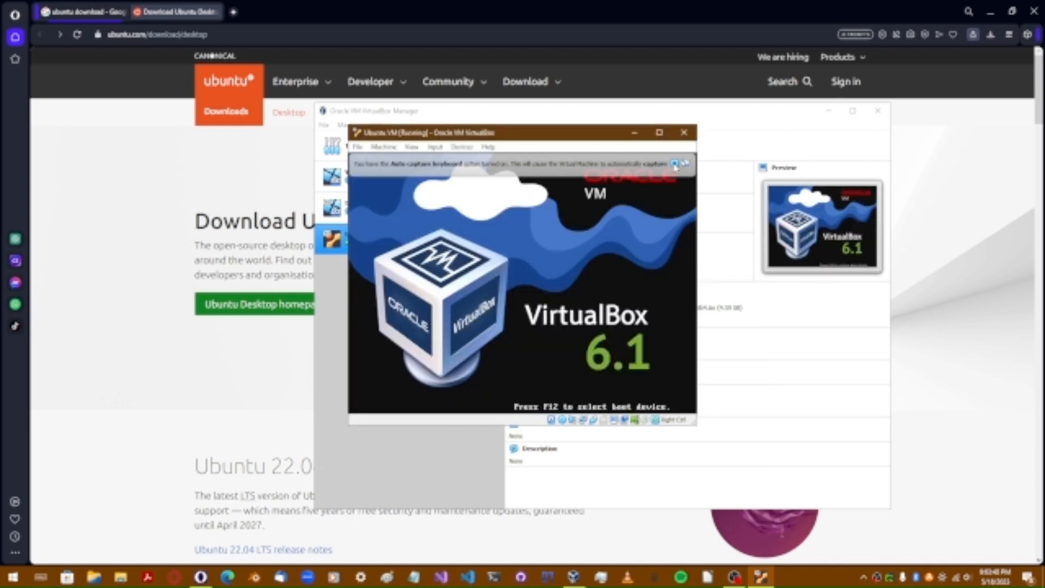
Step: Dismiss the auto-capture notice, maximize the VM window, and boot 'Try or Install Ubuntu'
click(675, 165)
click(659, 132)
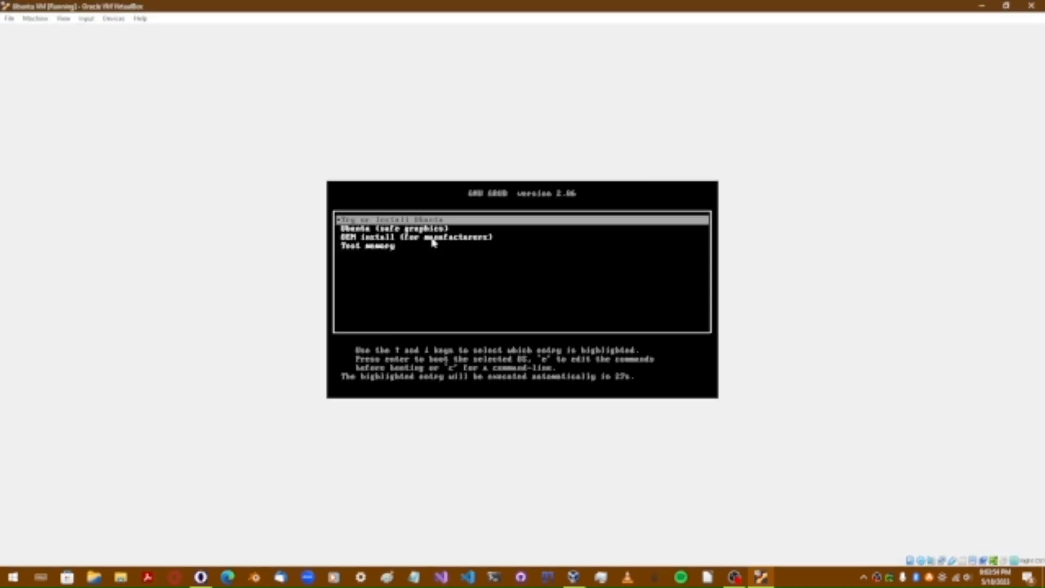
key(Return)
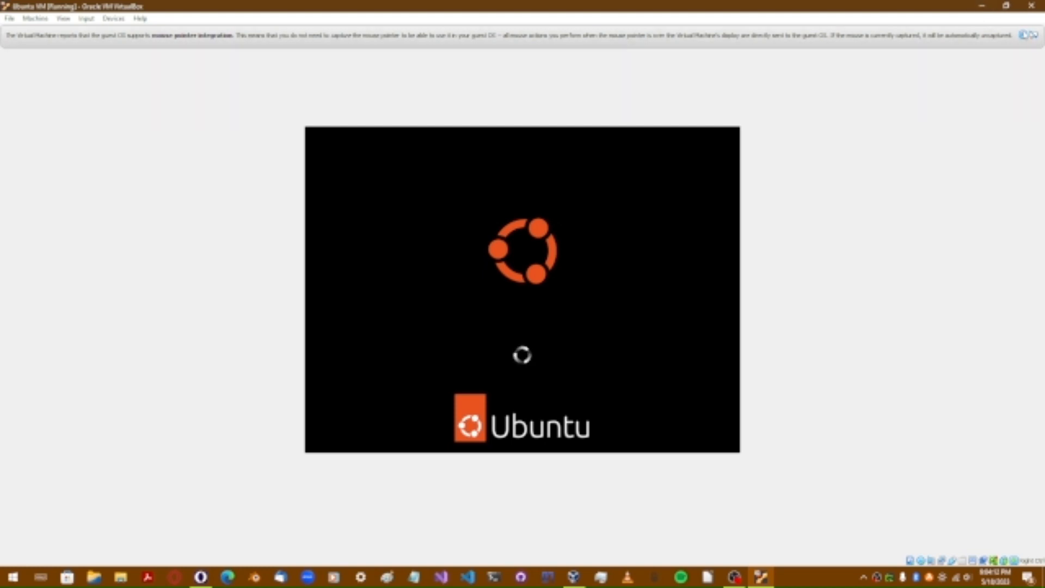
Step: Dismiss the mouse pointer integration banner so the Ubuntu VM continues to its loading screen
click(1023, 34)
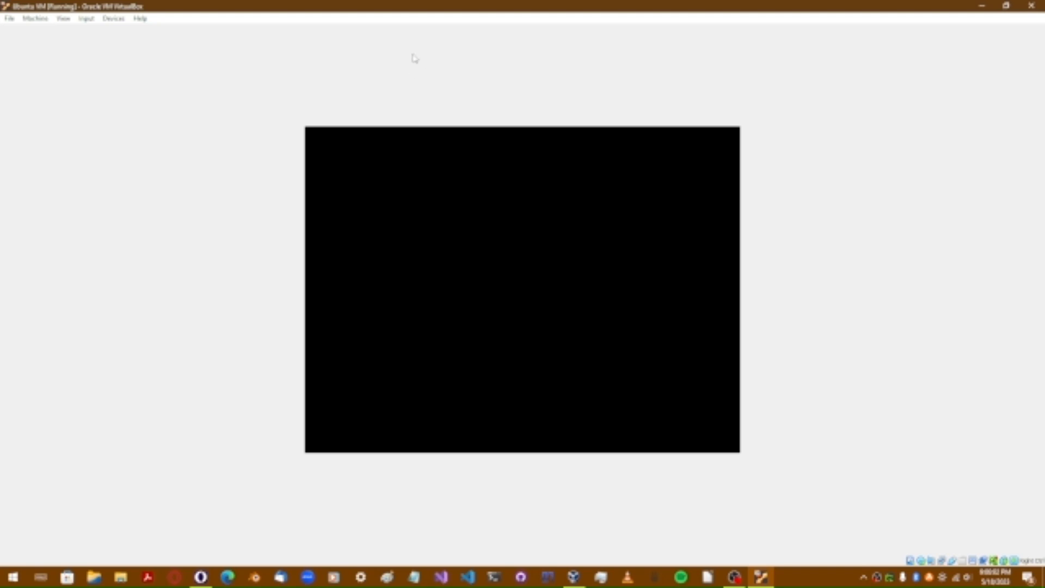
Step: Press Ctrl in the VM window while Ubuntu boots past the loading spinner
key(ctrl)
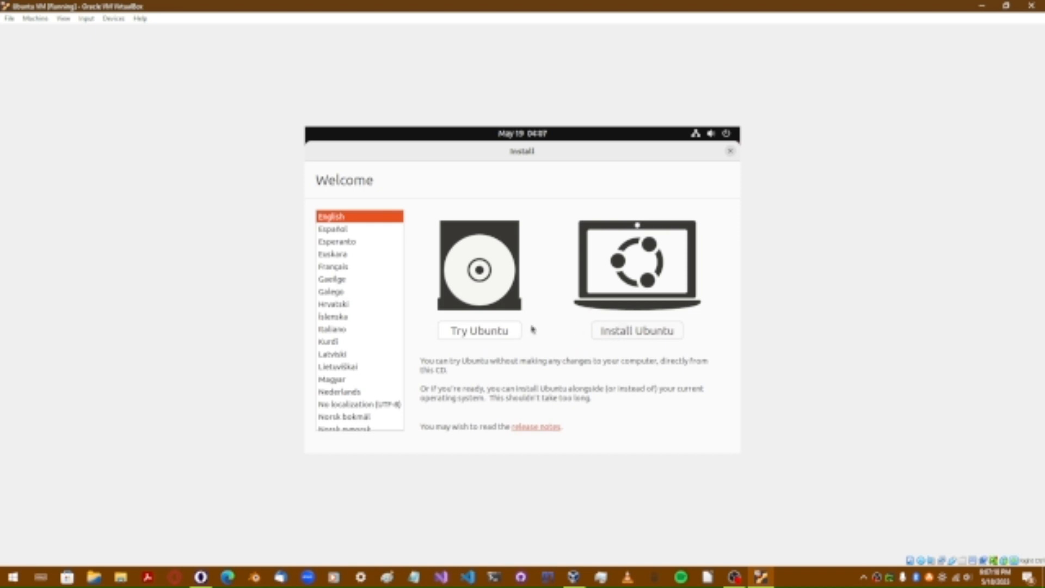
Step: Choose Try Ubuntu on the installer's Welcome screen instead of installing
click(493, 334)
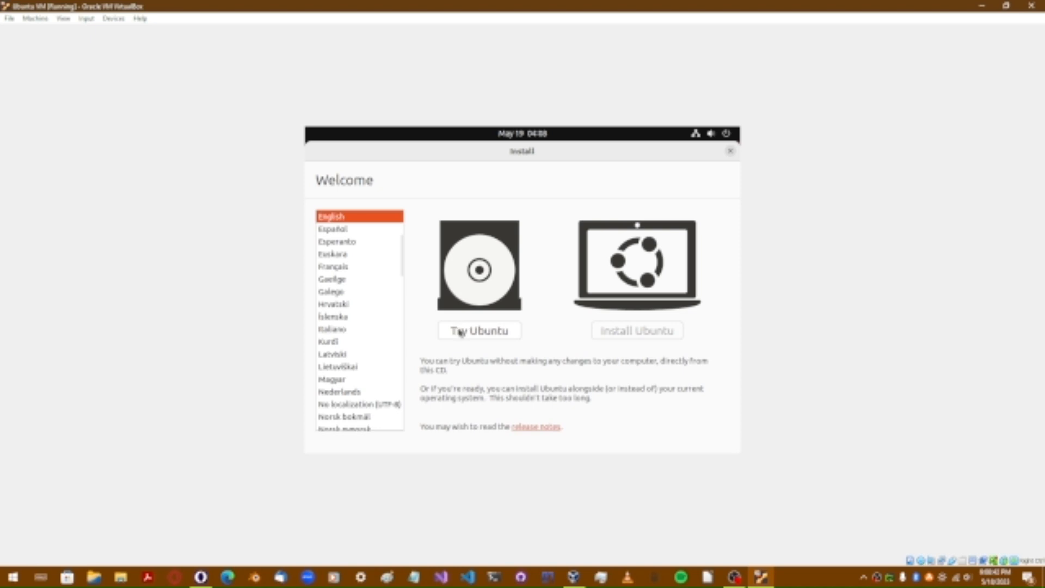
Step: Confirm Try Ubuntu so the installer closes onto the live jellyfish desktop
click(460, 331)
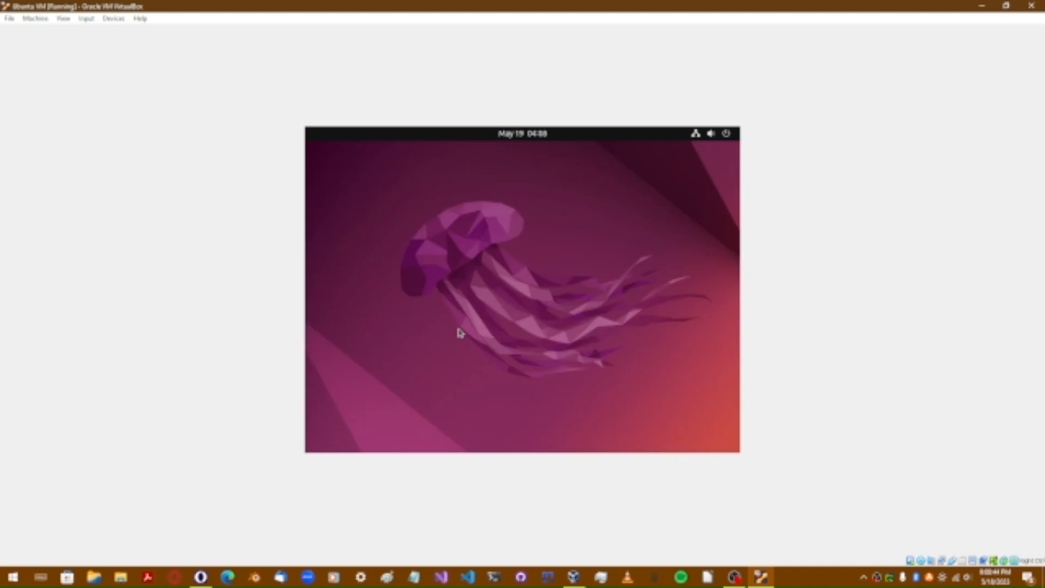
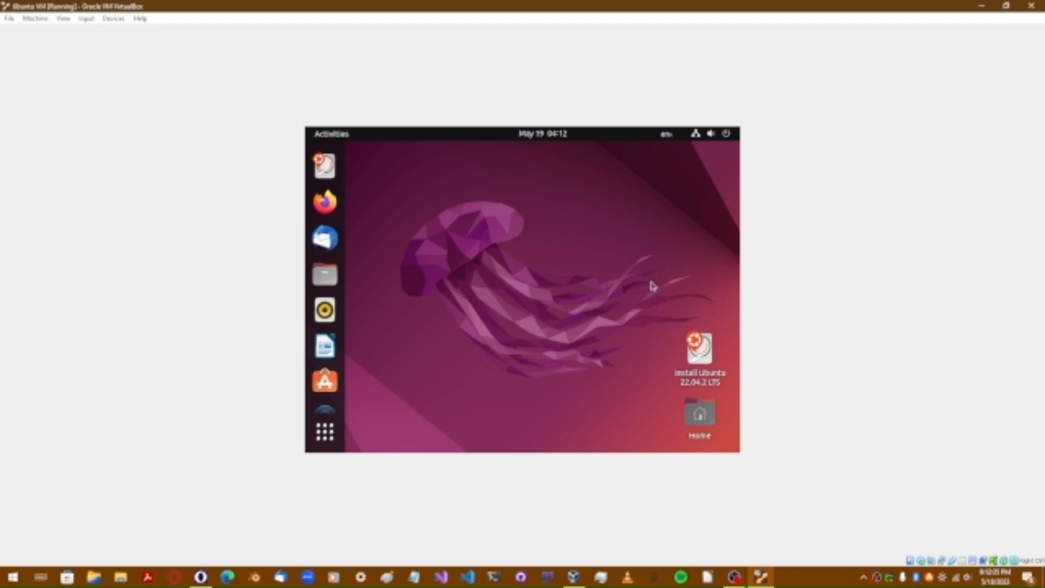
Step: Launch the Install Ubuntu 22.04.2 LTS installer from its icon on the live desktop
double_click(710, 362)
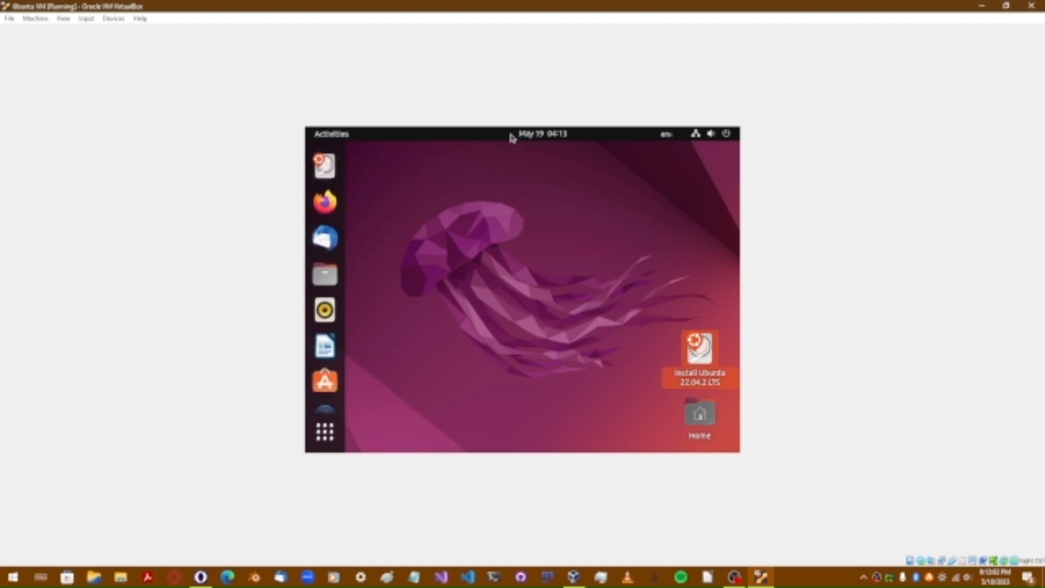
Step: Check the system status menu and calendar, then return to the workspace holding the installer window
click(695, 137)
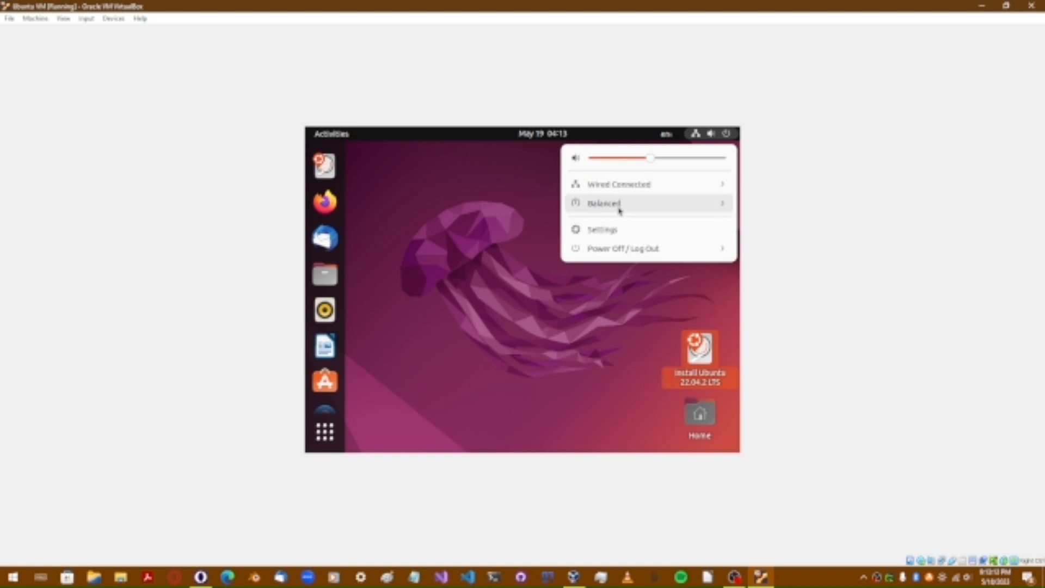
click(670, 137)
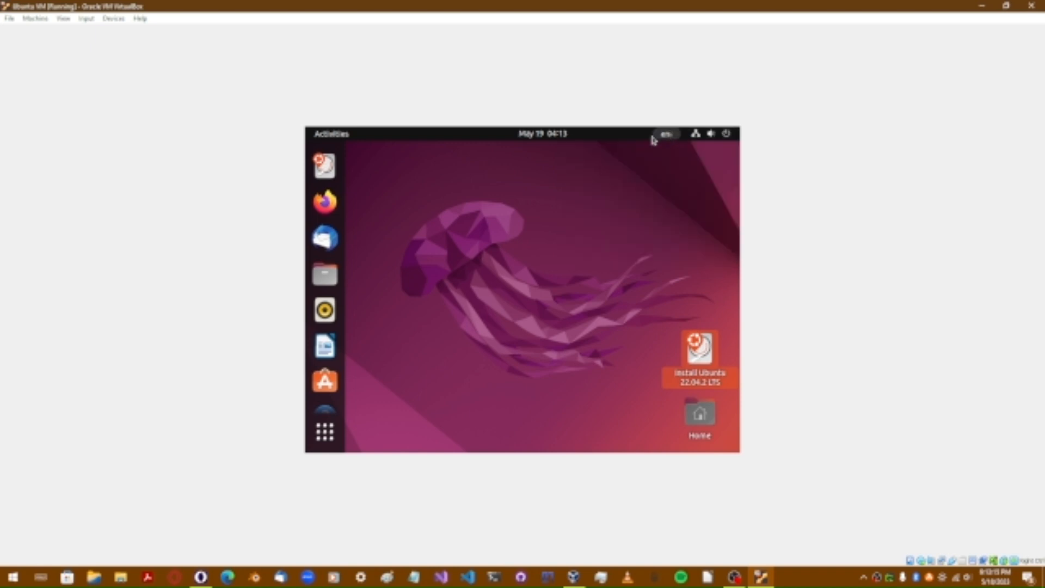
click(558, 141)
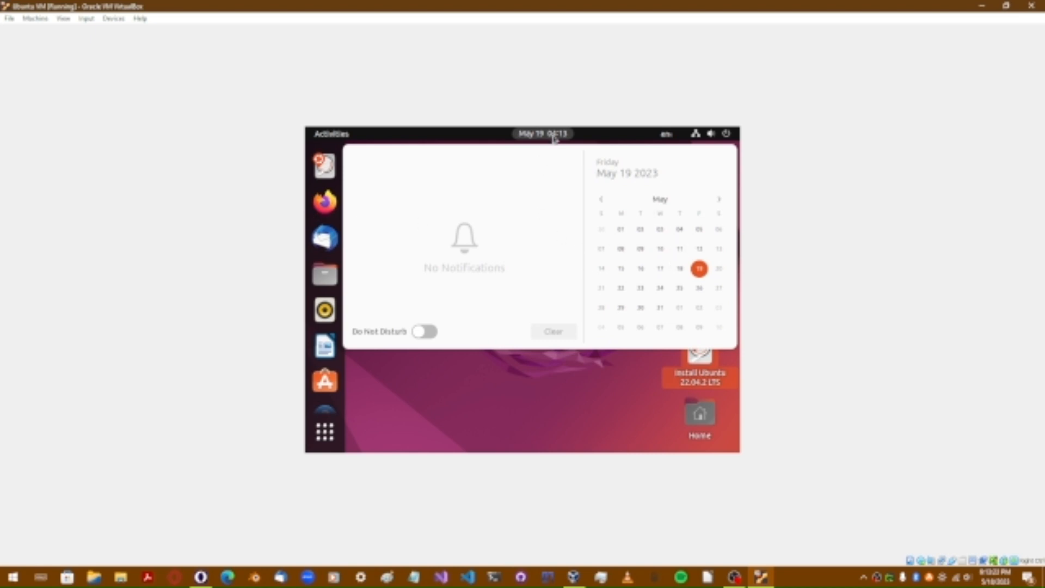
click(322, 141)
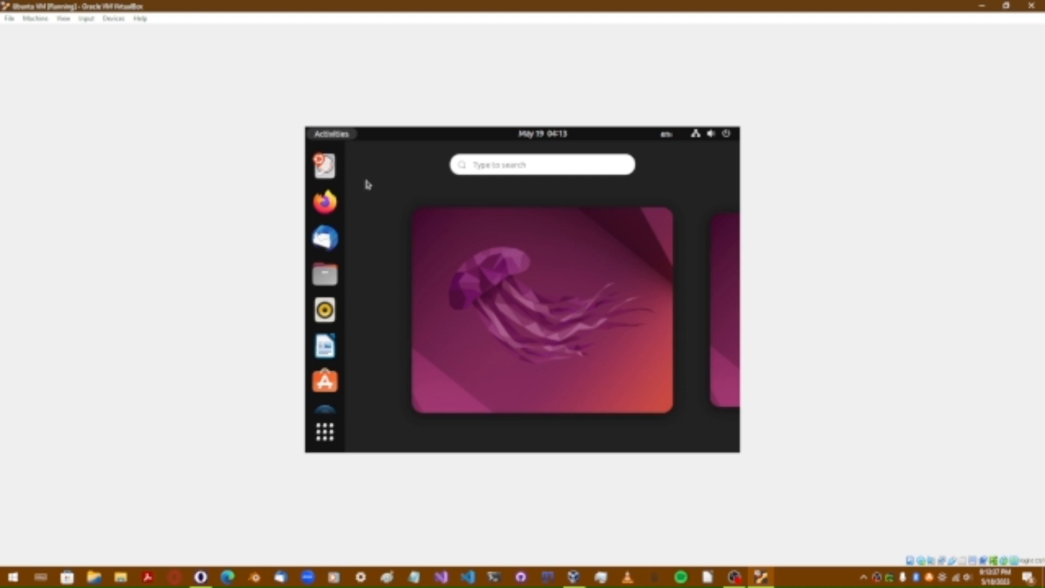
scroll(355, 193, down, 1)
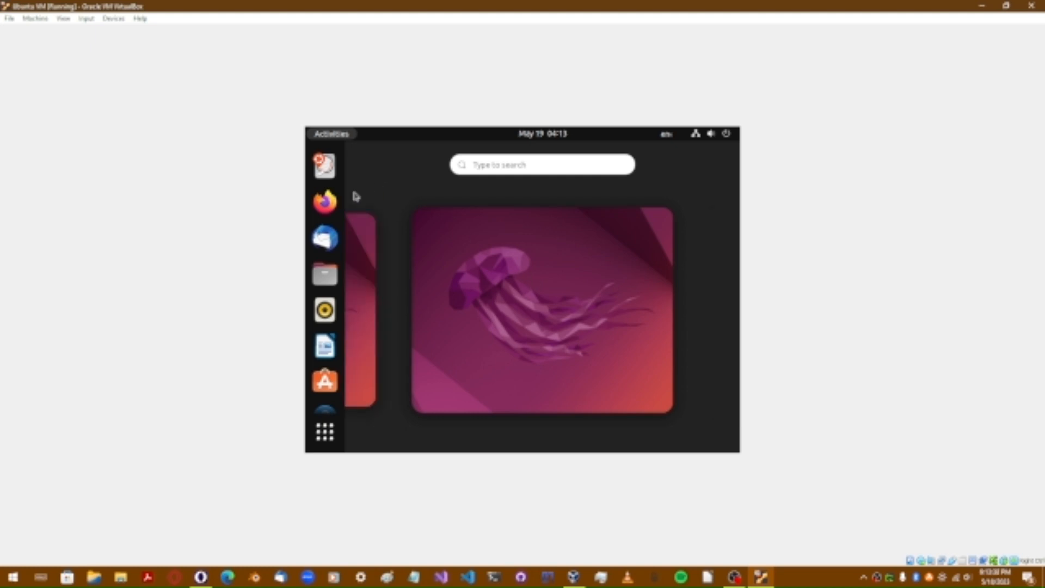
click(368, 272)
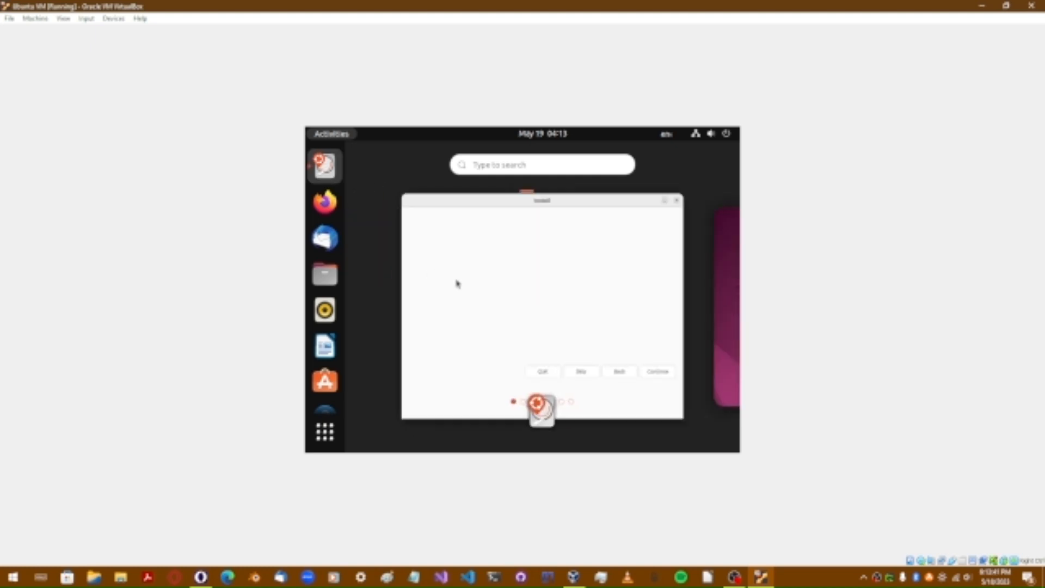
Step: Bring the installer forward, keep English as the language and continue to Keyboard layout
click(497, 314)
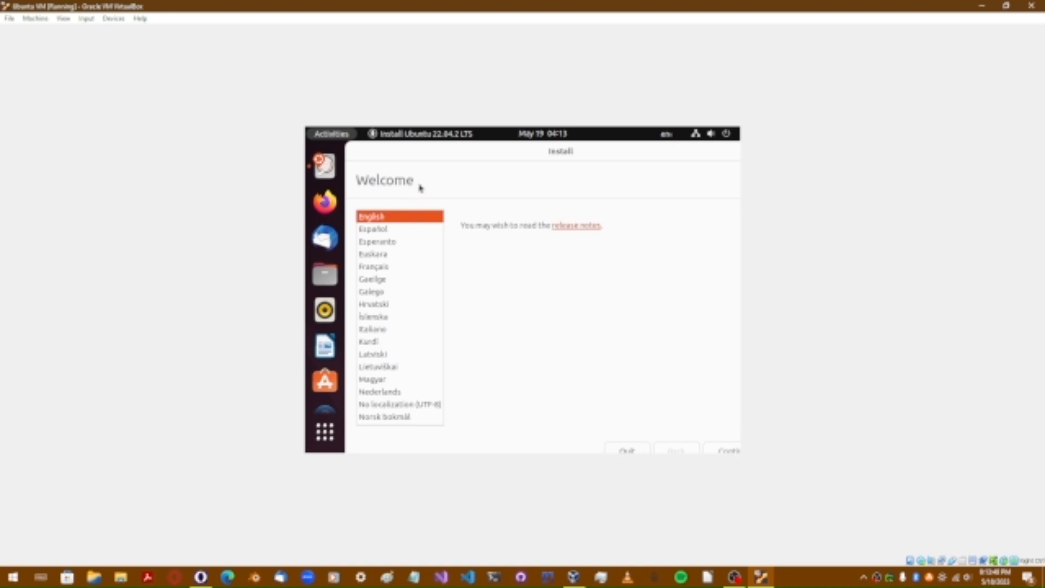
click(419, 219)
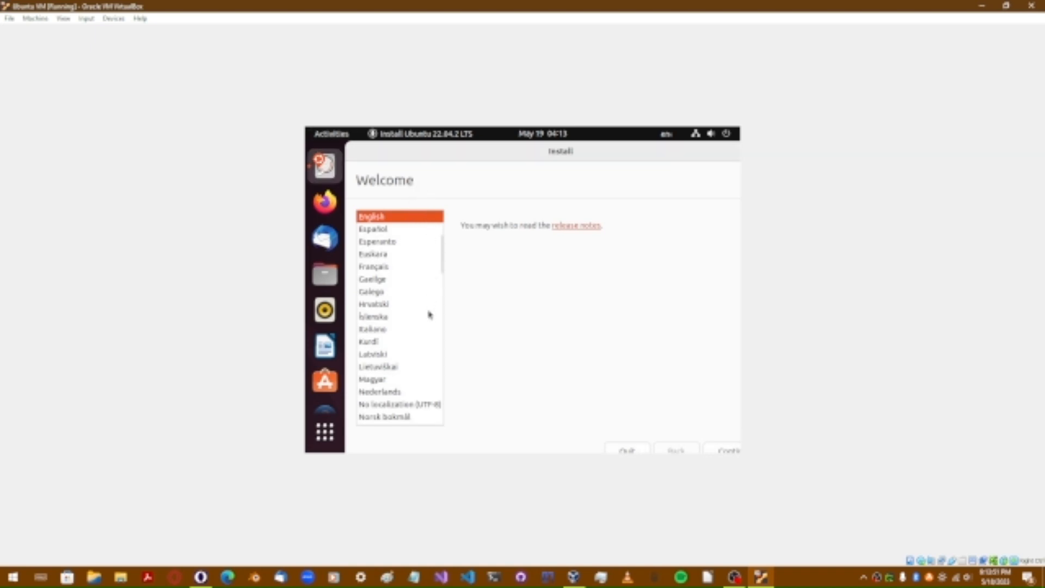
click(727, 452)
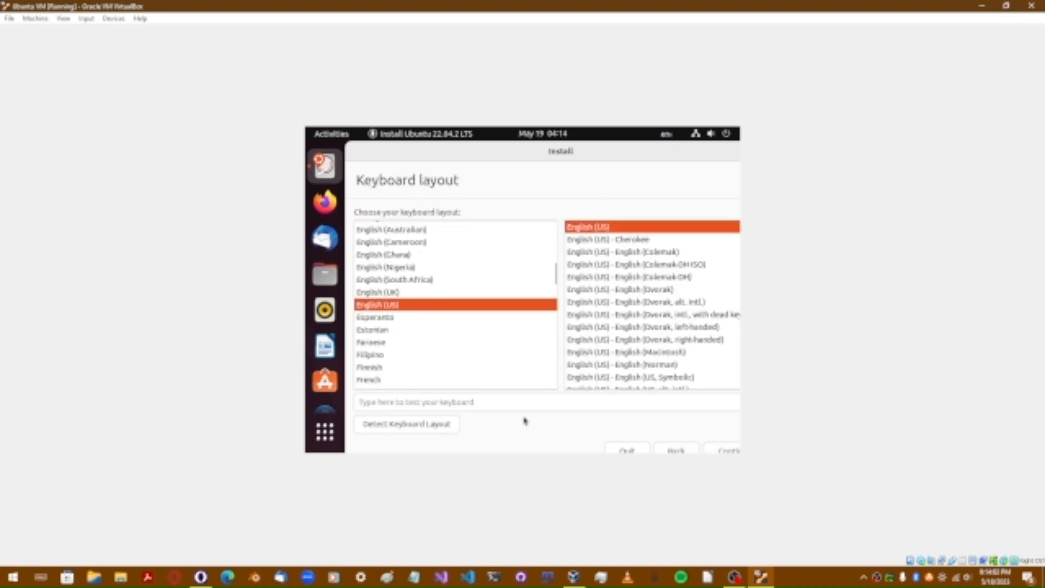
Step: Test the English (US) layout by typing 'wlwrhg' in the test field, then accept it
click(510, 401)
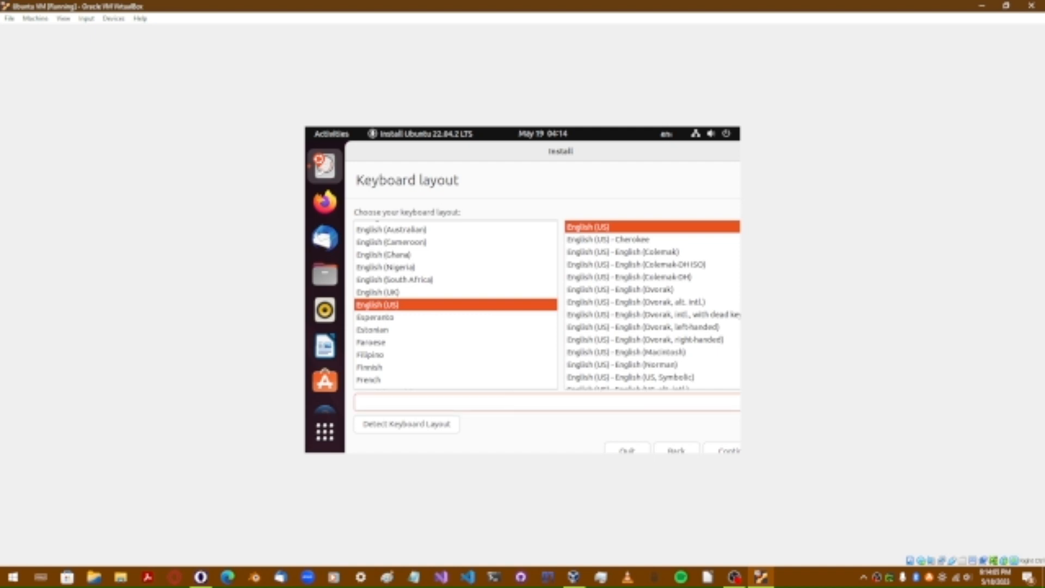
text(wlwrhg)
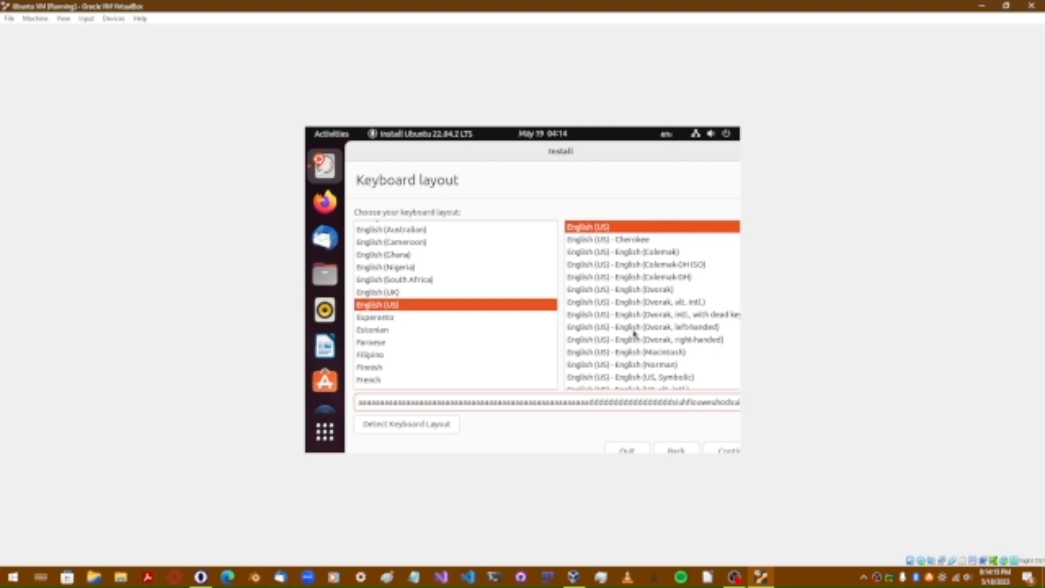
scroll(635, 337, down, 2)
scroll(635, 340, up, 2)
scroll(675, 352, down, 2)
scroll(675, 351, up, 2)
click(729, 450)
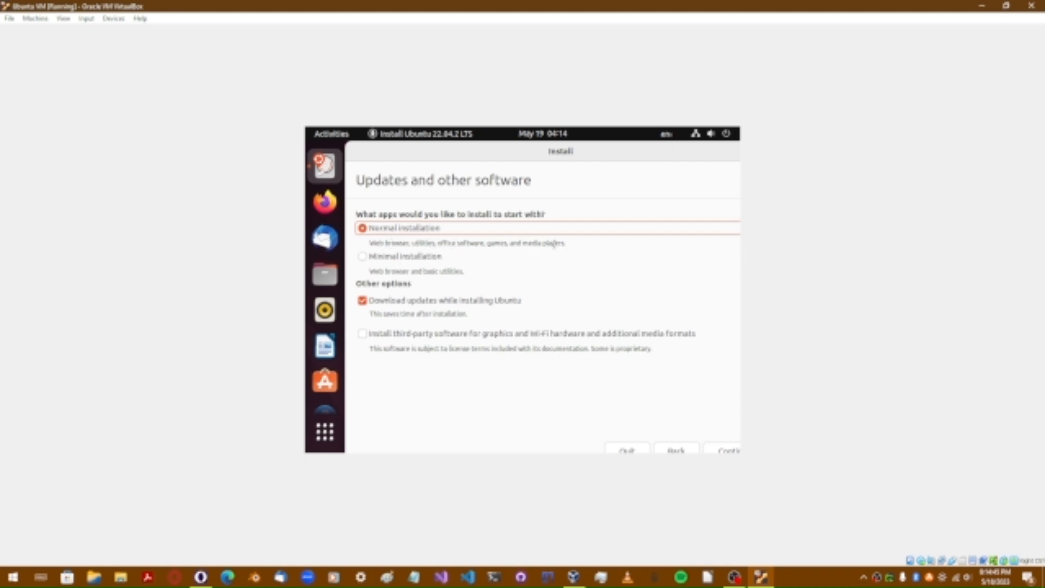
Step: Select Minimal installation and highlight 'utilities, office' in its description
click(403, 259)
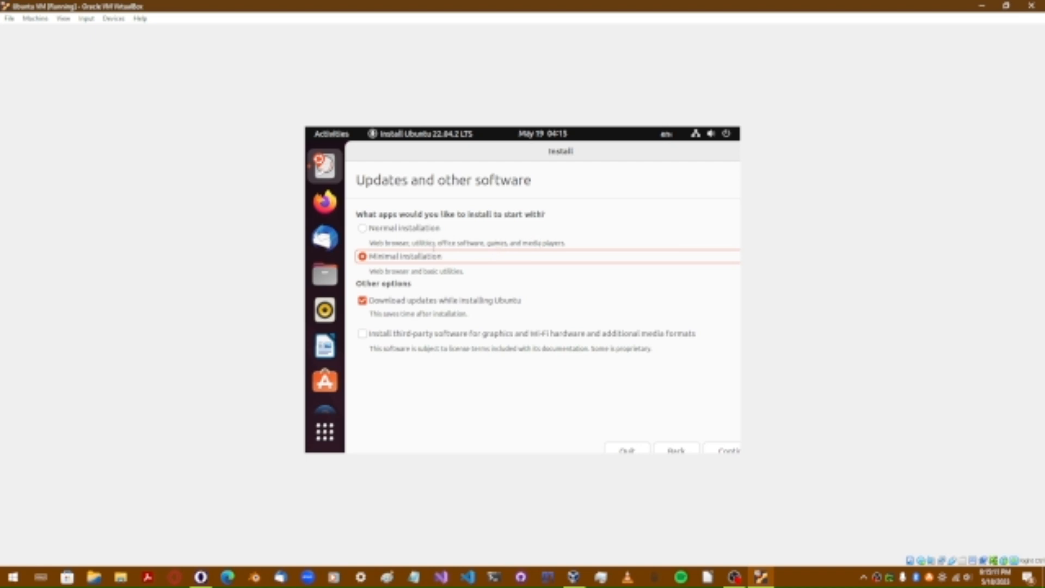
drag(455, 243, 412, 244)
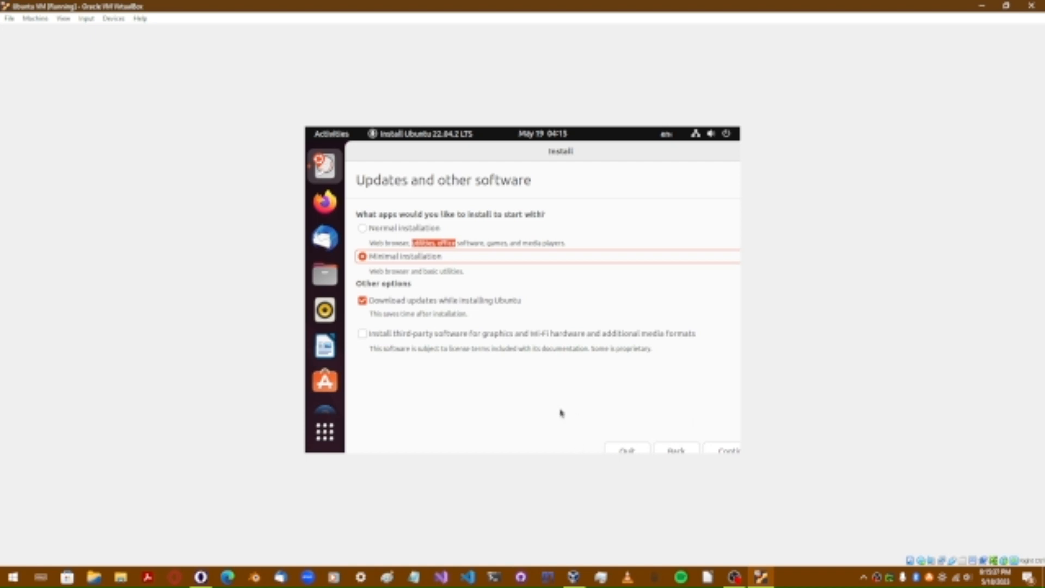
Step: On Installation type, try Something else twice but settle on Erase disk and install Ubuntu
click(719, 450)
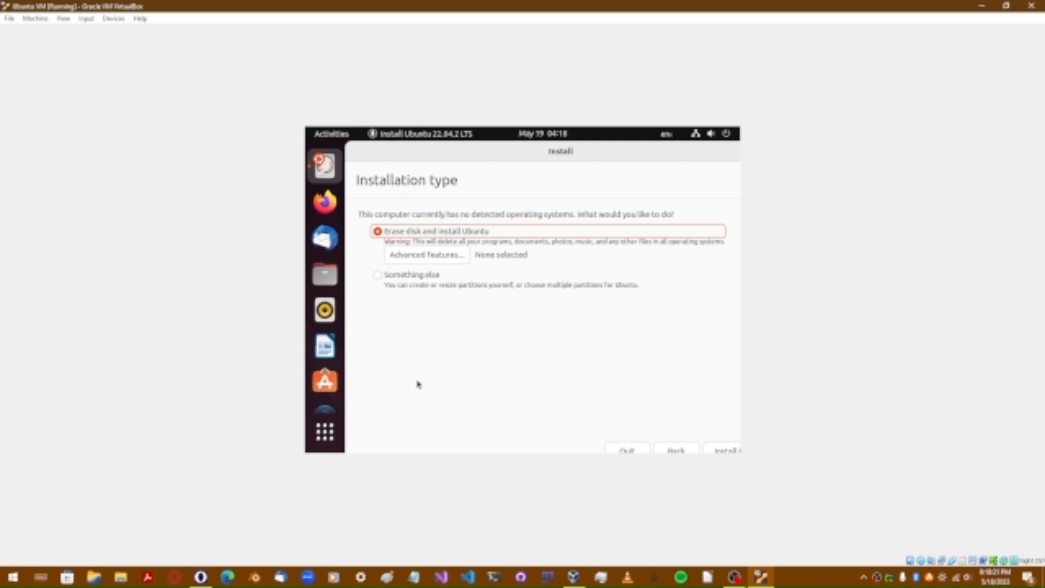
click(427, 279)
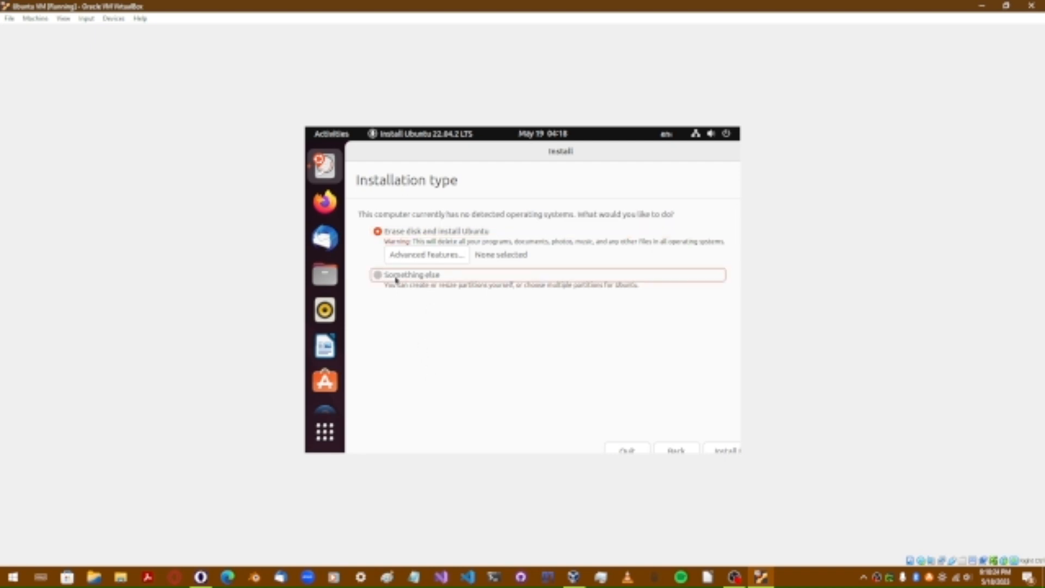
click(425, 234)
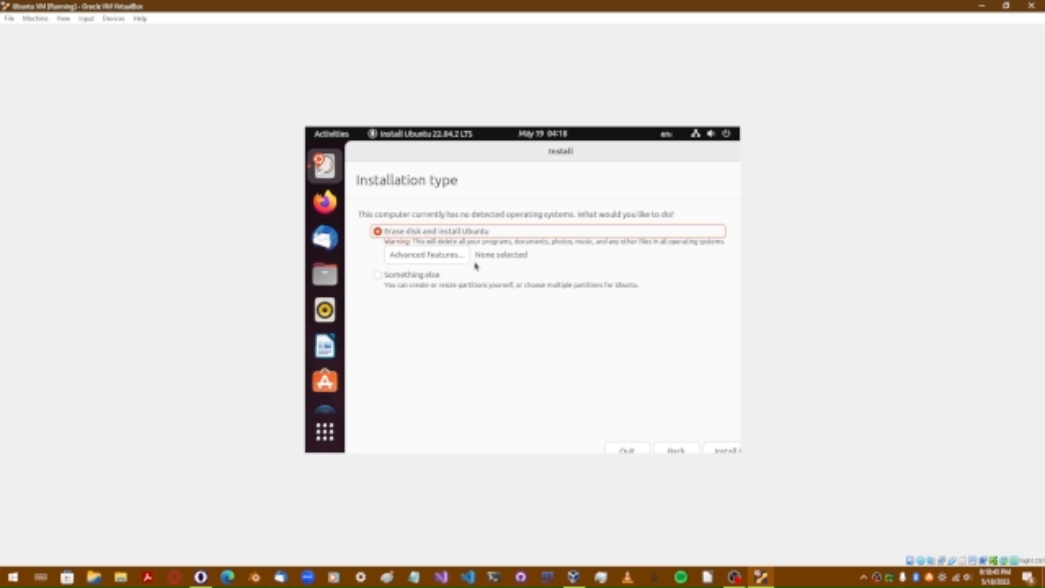
click(422, 278)
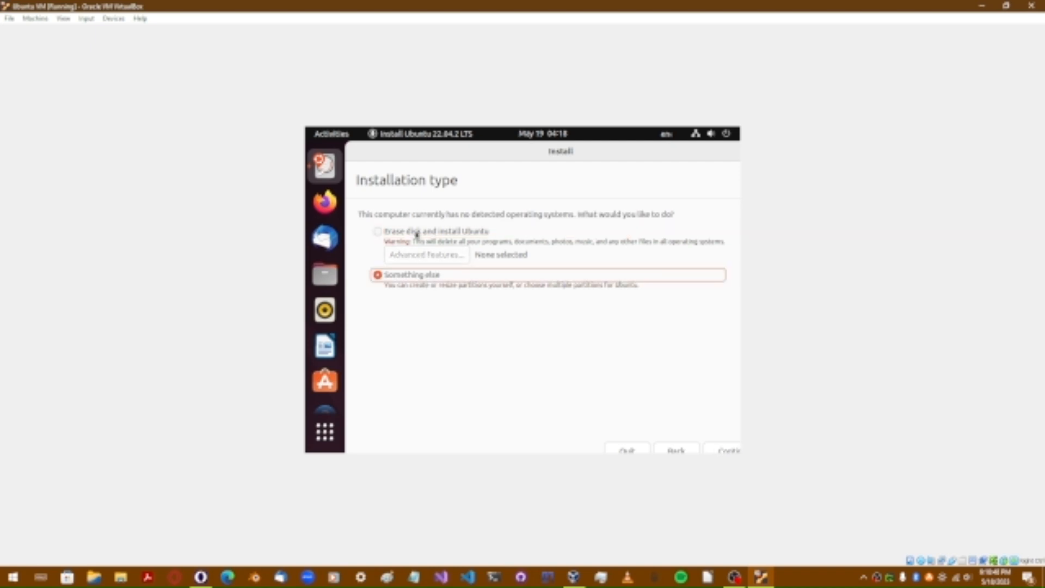
click(417, 234)
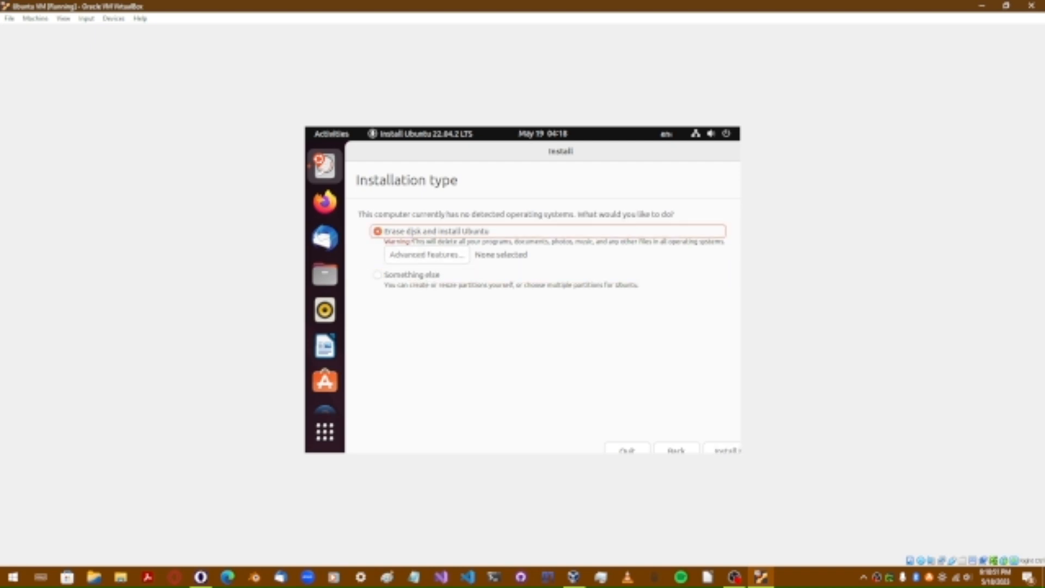
Step: Start the installation with Install Now and approve writing the partition changes to disk
click(717, 449)
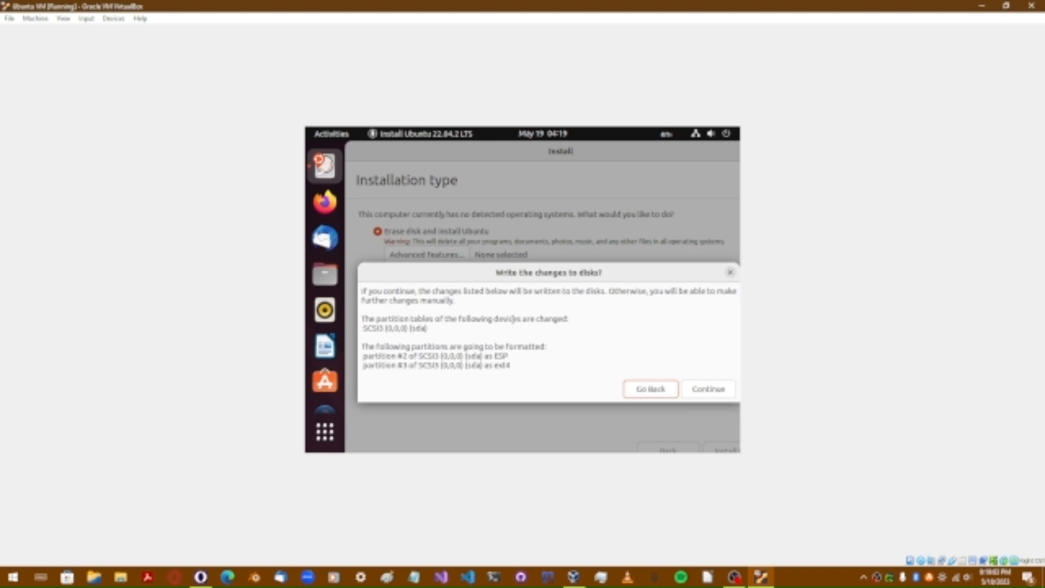
click(708, 390)
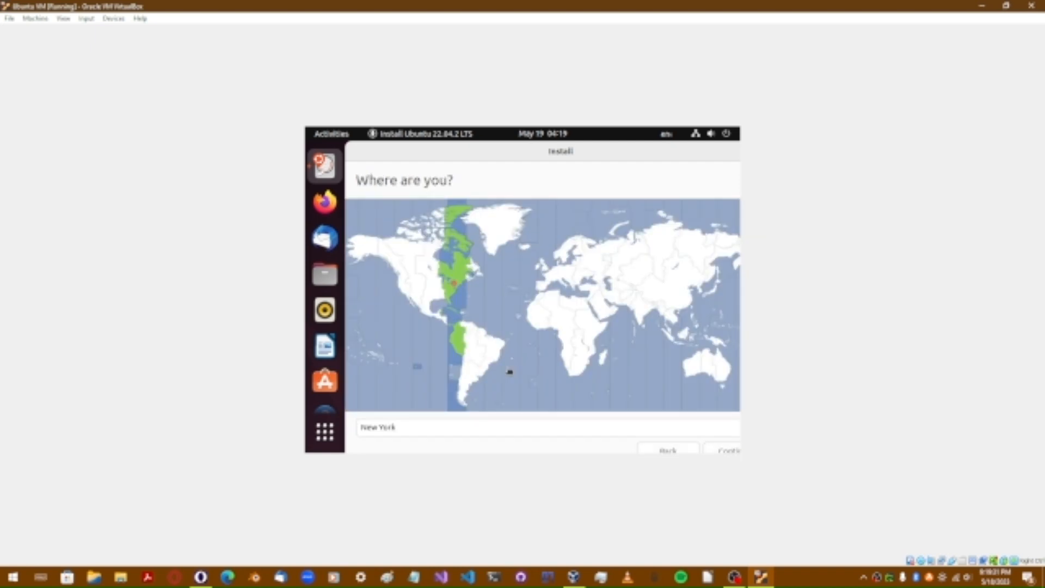
Step: Pick Los Angeles as the time zone on the map and continue
click(404, 291)
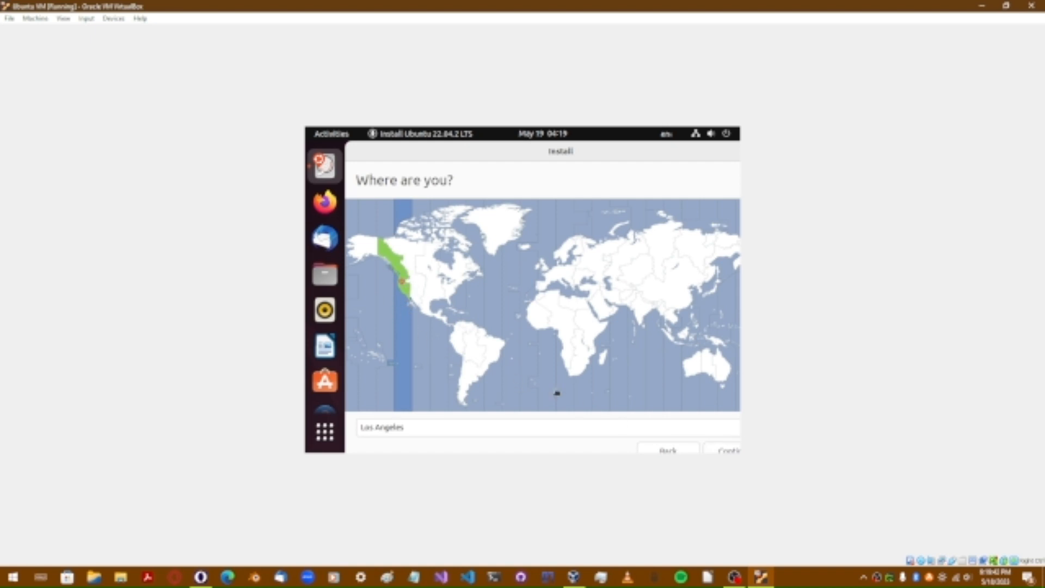
click(723, 451)
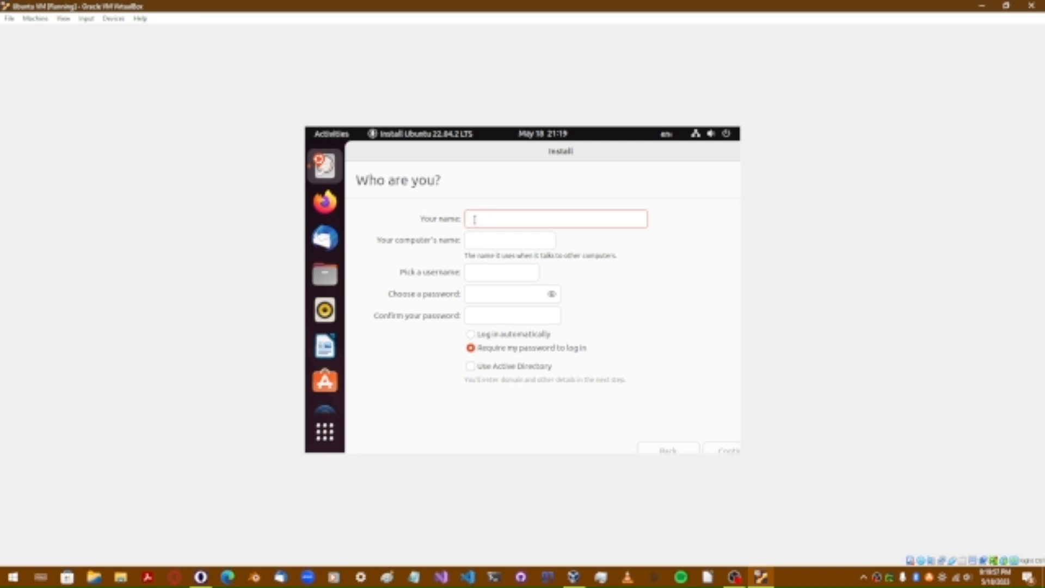
click(483, 242)
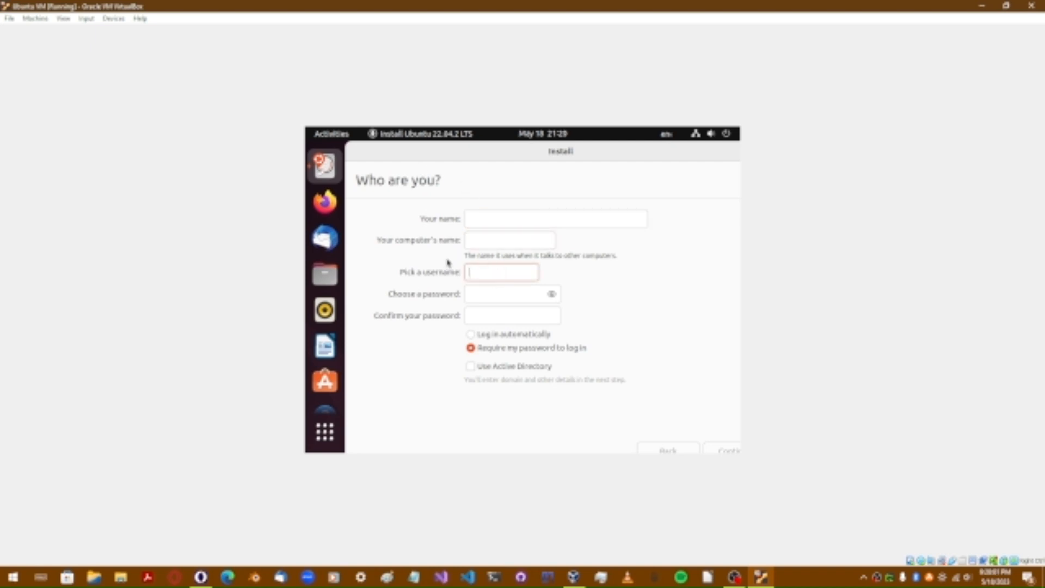
click(473, 222)
click(479, 275)
click(480, 243)
click(476, 272)
click(483, 294)
click(480, 317)
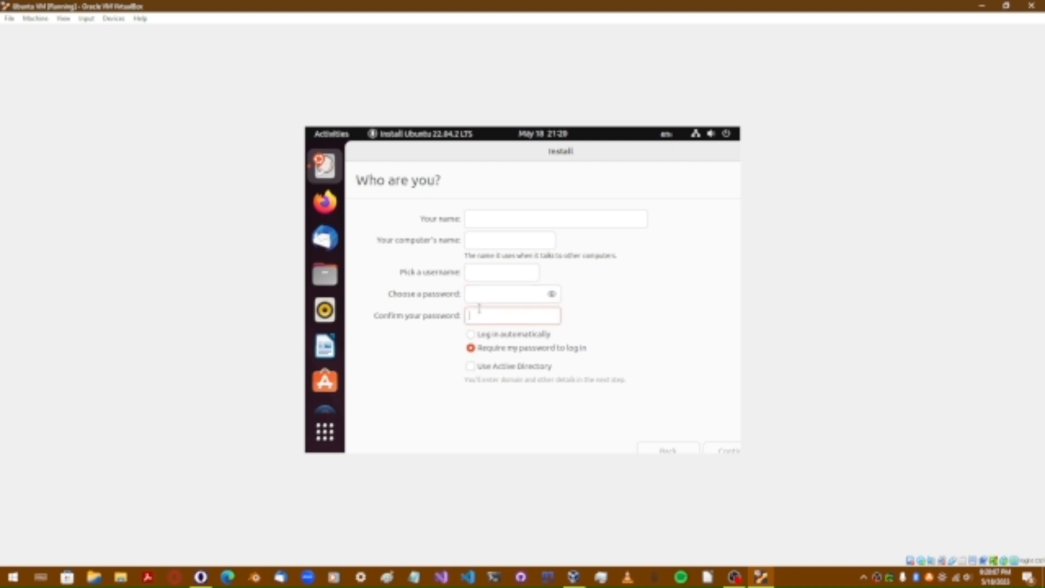
click(527, 220)
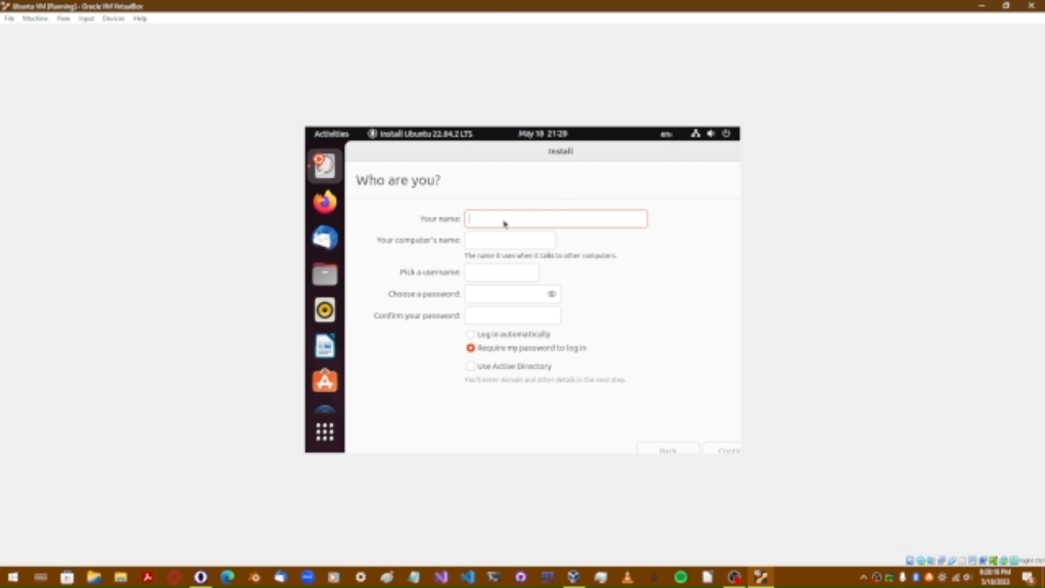
Step: Enter the user's name in Your name, replacing the mistyped first attempt
text(Sssssssssssssssssriiiiiiiiiiiii)
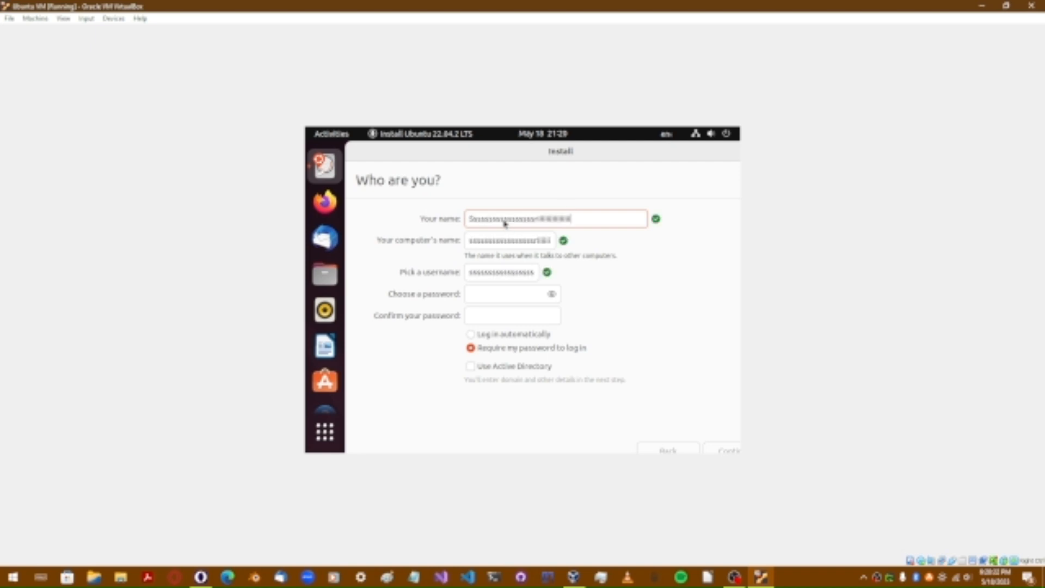
key(BackSpace)
key(BackSpace)
key(BackSpace)
key(BackSpace)
key(BackSpace)
key(BackSpace)
key(BackSpace)
key(BackSpace)
key(BackSpace)
key(BackSpace)
key(BackSpace)
key(BackSpace)
key(BackSpace)
key(BackSpace)
key(BackSpace)
key(BackSpace)
key(BackSpace)
key(BackSpace)
key(BackSpace)
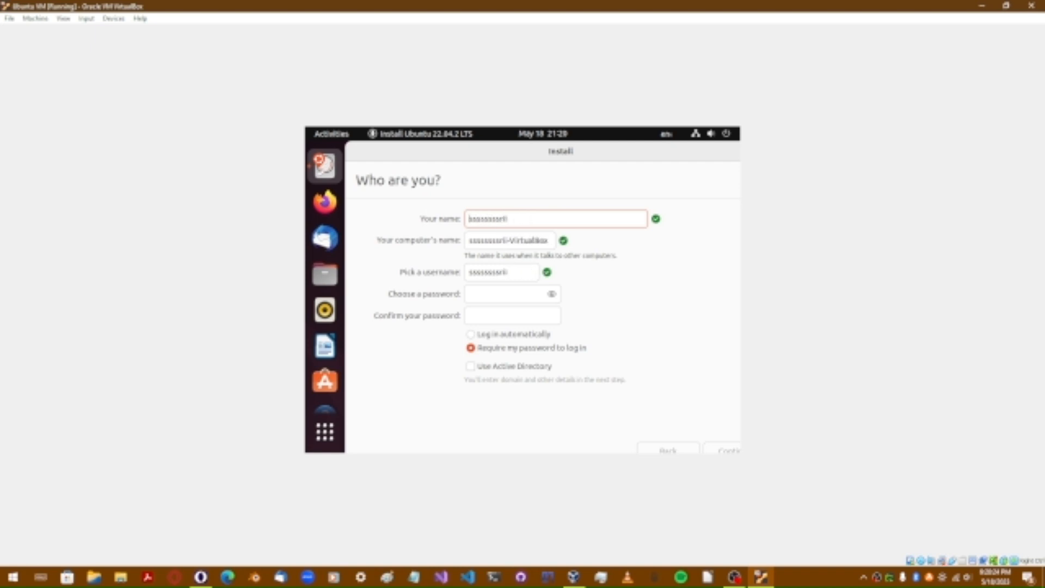
key(BackSpace)
key(BackSpace)
key(BackSpace)
key(BackSpace)
key(BackSpace)
key(BackSpace)
key(BackSpace)
key(BackSpace)
key(BackSpace)
key(BackSpace)
key(BackSpace)
key(BackSpace)
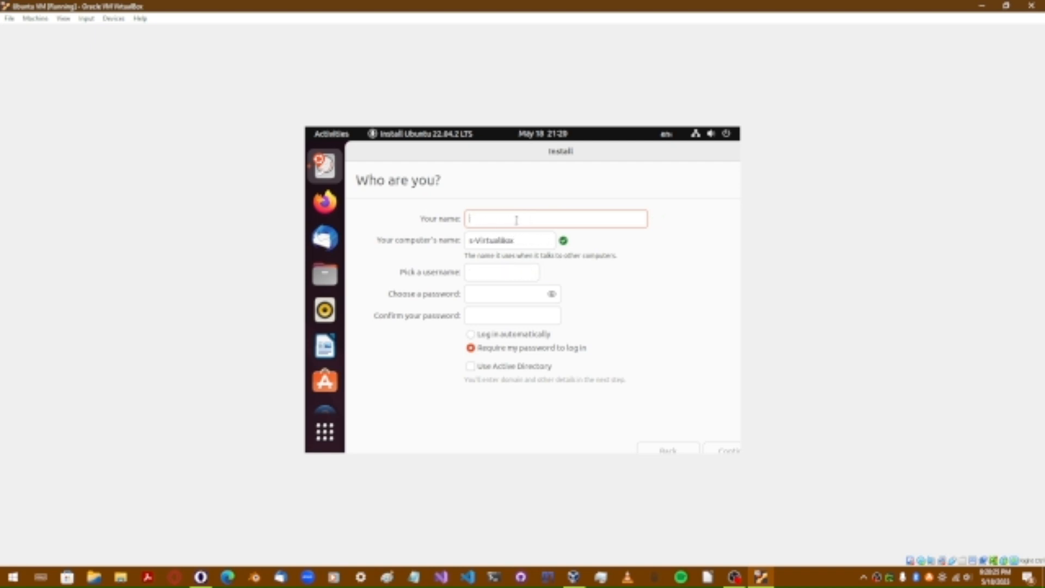
text(cursedmc04)
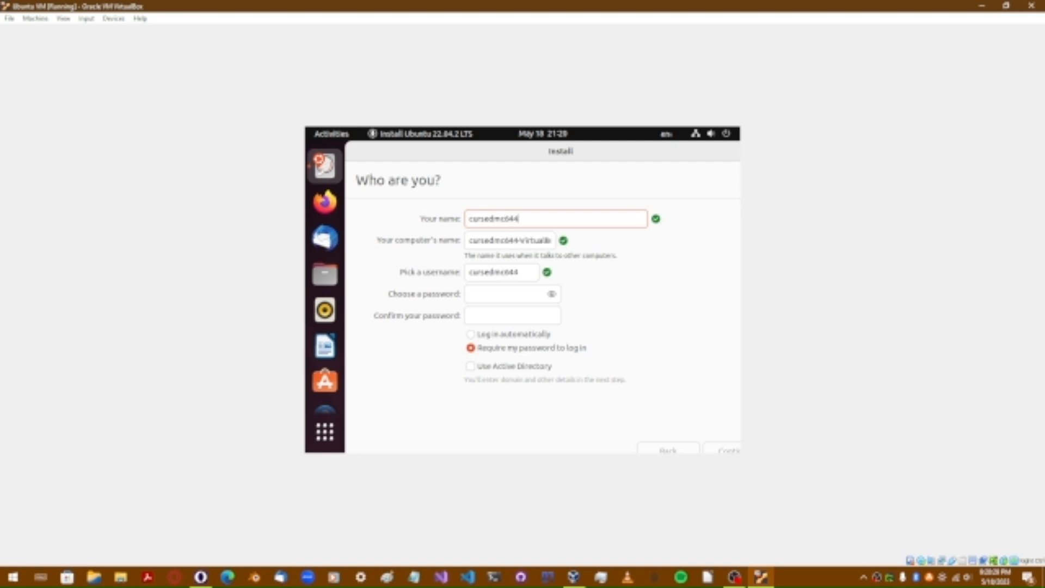
Step: Type the account password, toggle its visibility, and enter the password confirmation
click(495, 295)
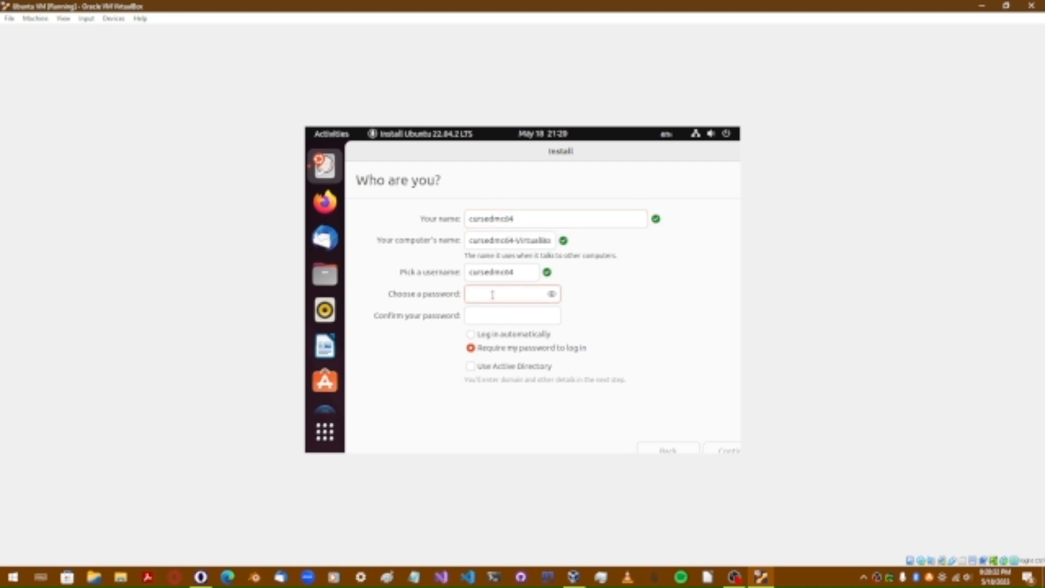
text(••••••••••••)
click(552, 295)
click(553, 295)
click(513, 313)
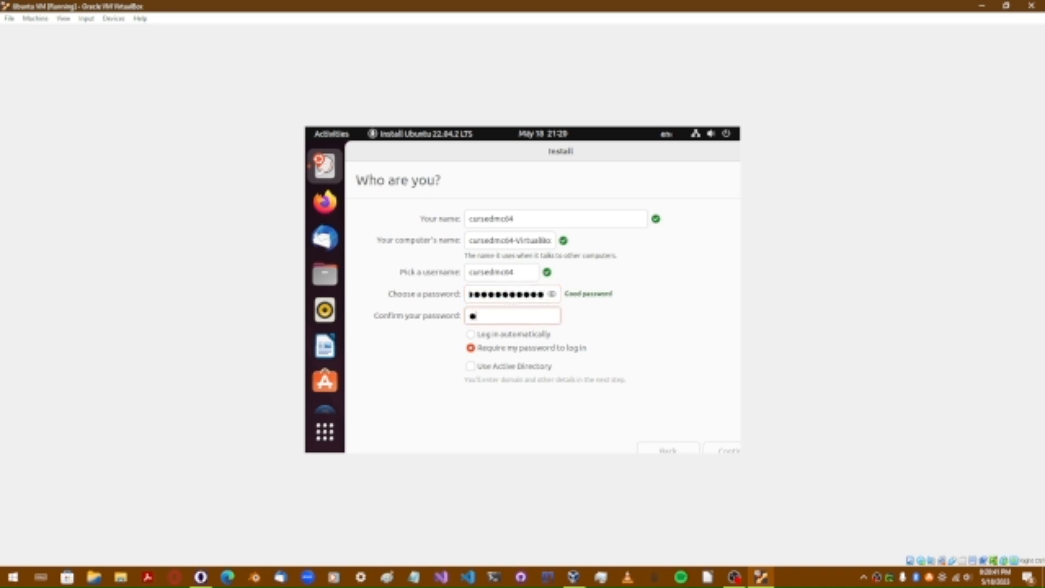
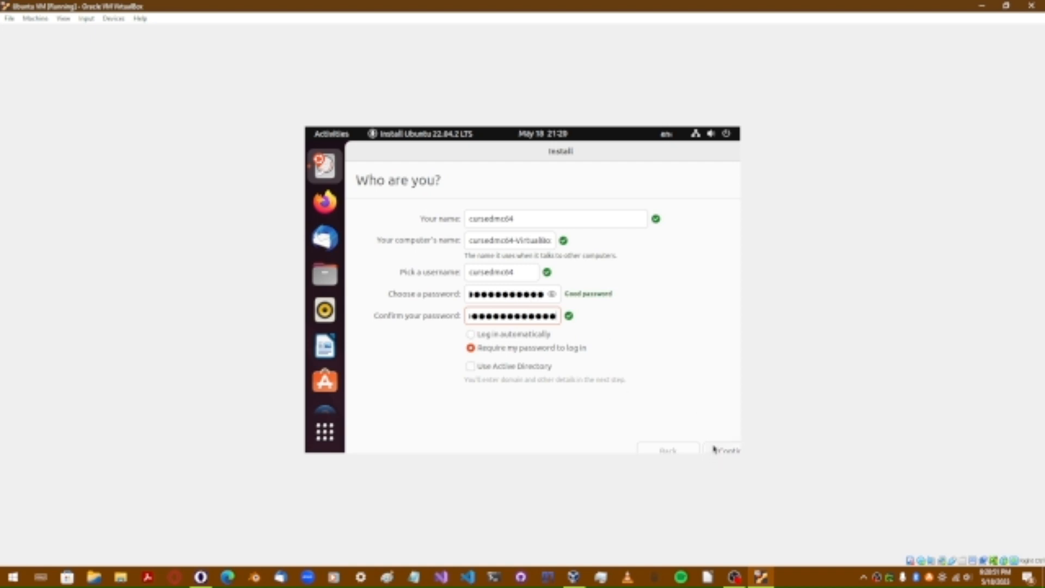
Step: Clear the password confirmation field and delete the existing account password
key(BackSpace)
key(BackSpace)
key(BackSpace)
key(BackSpace)
key(BackSpace)
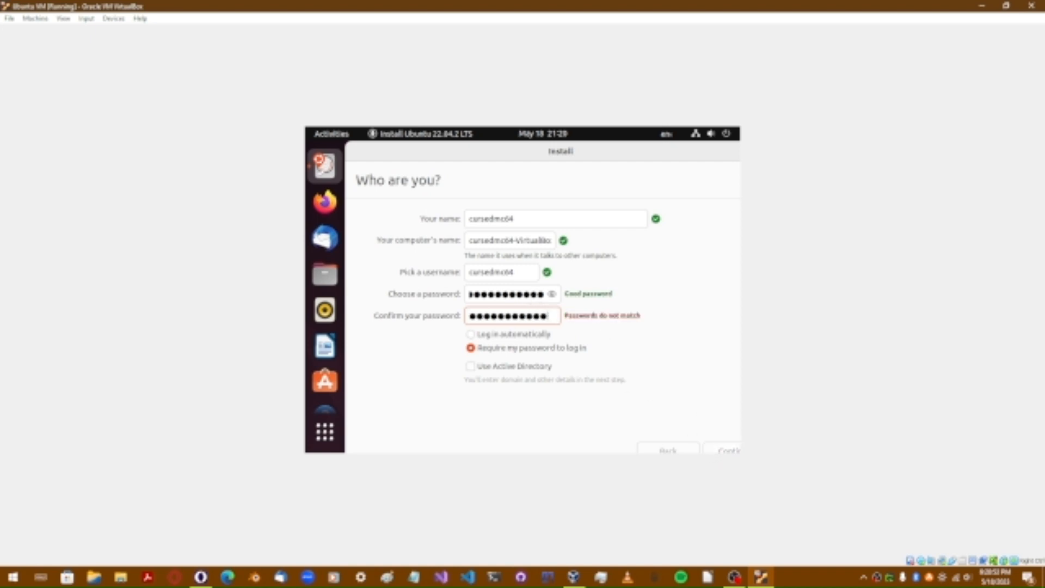
key(BackSpace)
key(BackSpace)
key(BackSpace)
key(BackSpace)
key(BackSpace)
key(BackSpace)
key(BackSpace)
key(BackSpace)
key(BackSpace)
click(547, 298)
key(BackSpace)
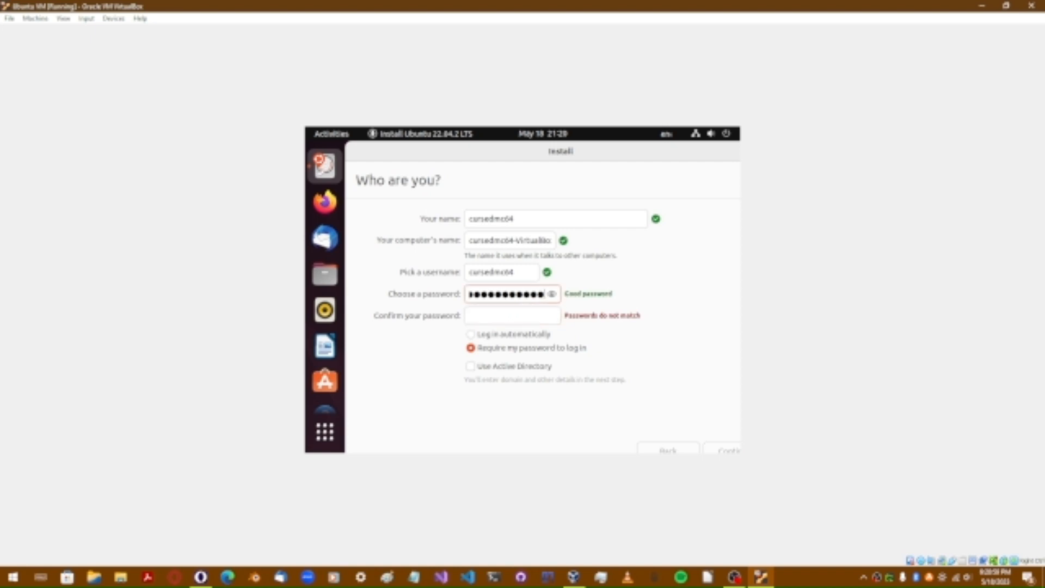
key(ctrl+a)
key(BackSpace)
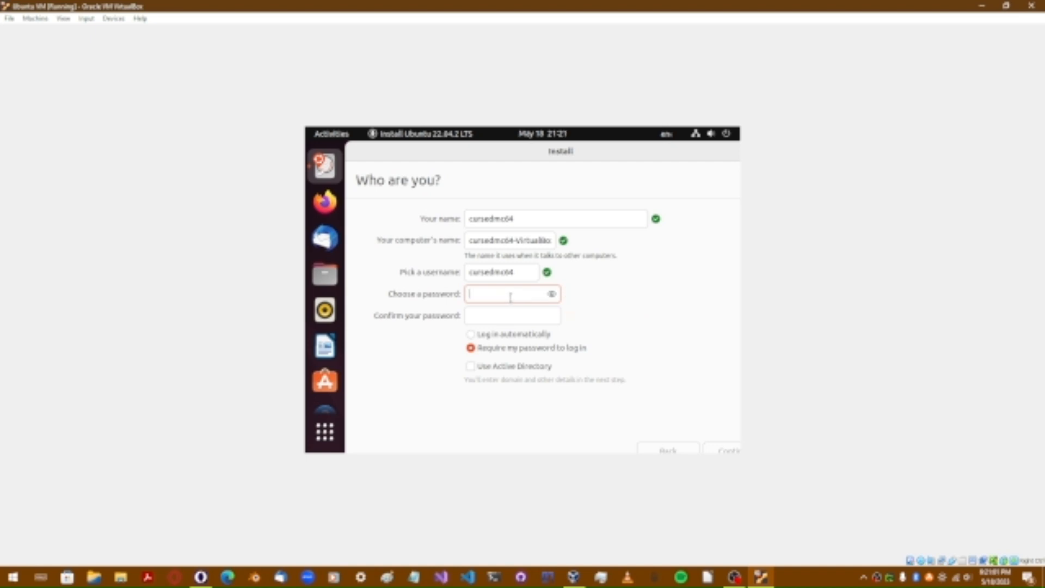
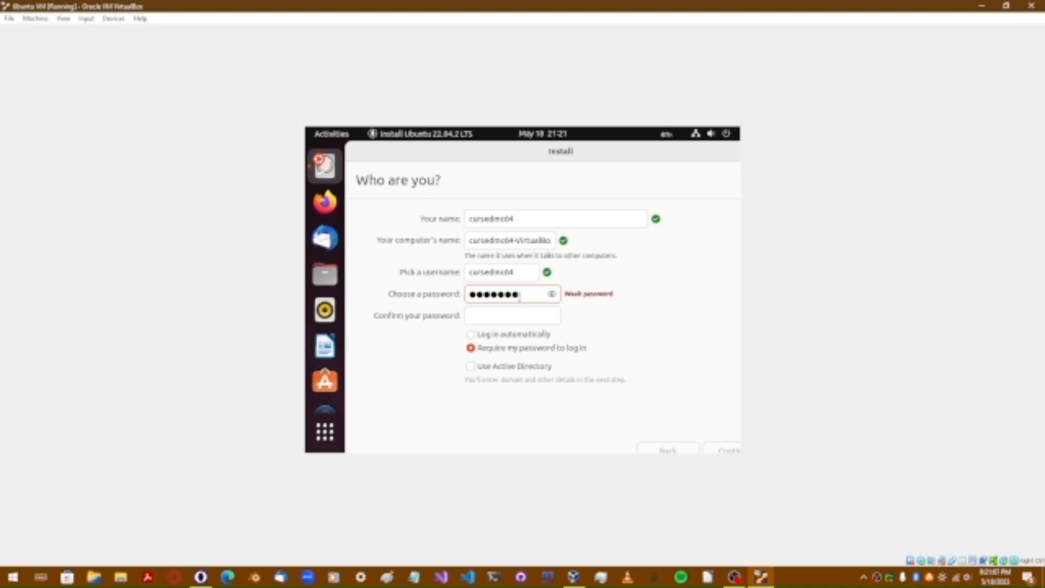
Step: Type a new account password, reveal it, correct its last characters and select its start
click(552, 294)
key(BackSpace)
drag(468, 294, 527, 296)
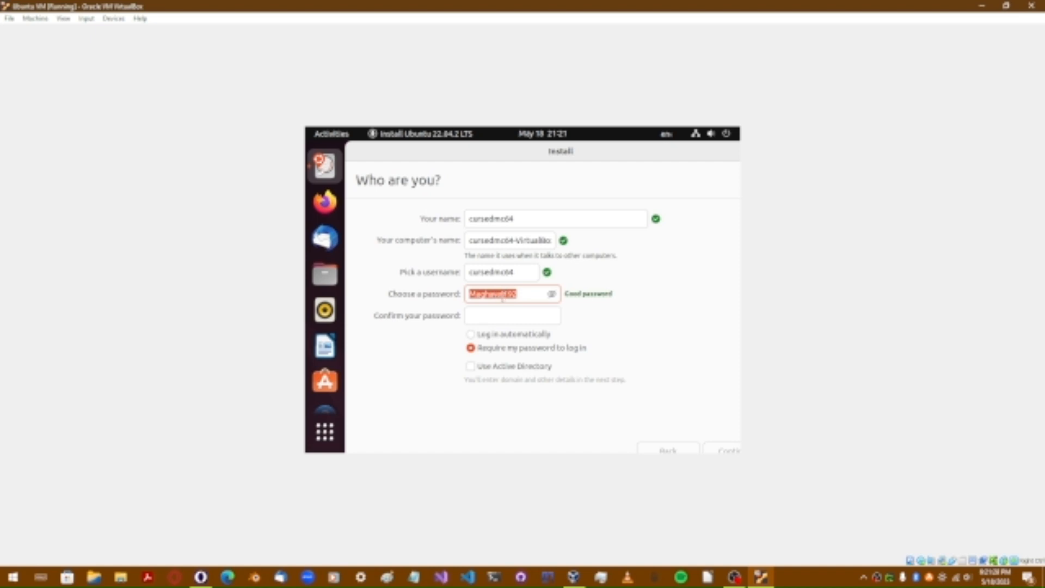
Step: Re-enter the confirmation to exactly match the account password, then submit the Who are you? form
click(509, 297)
drag(523, 296, 504, 295)
click(518, 295)
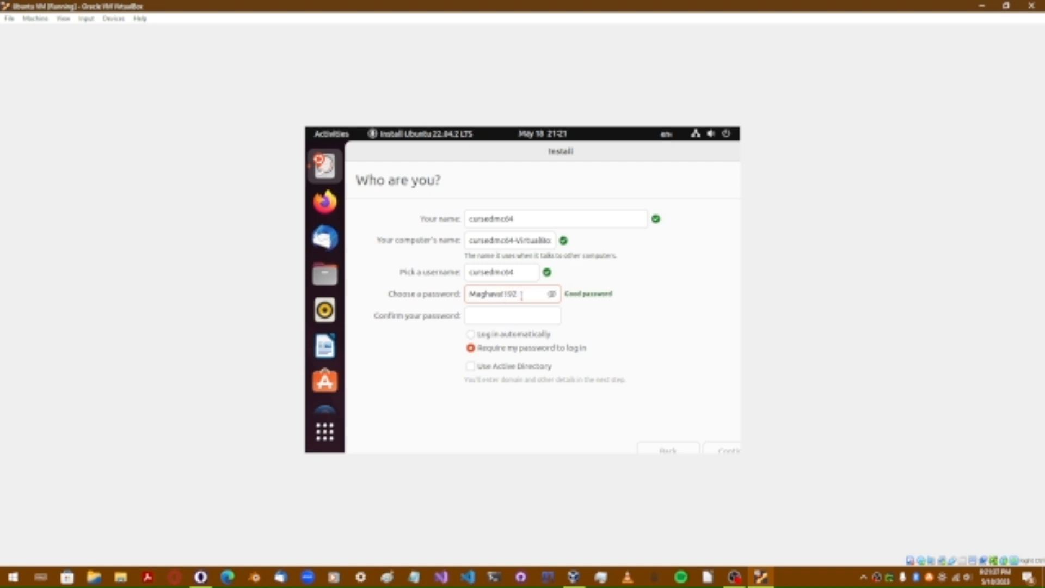
click(516, 318)
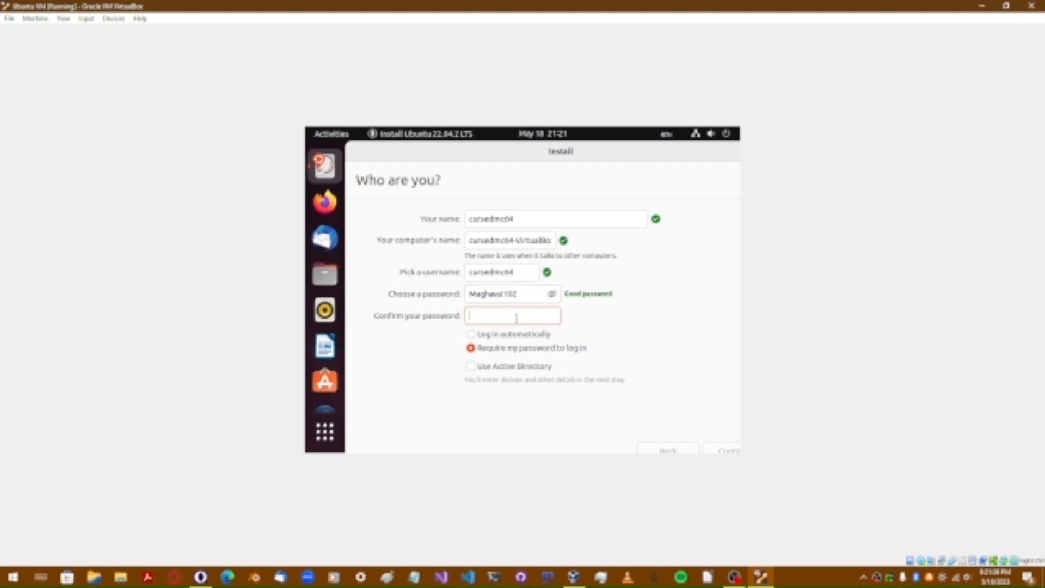
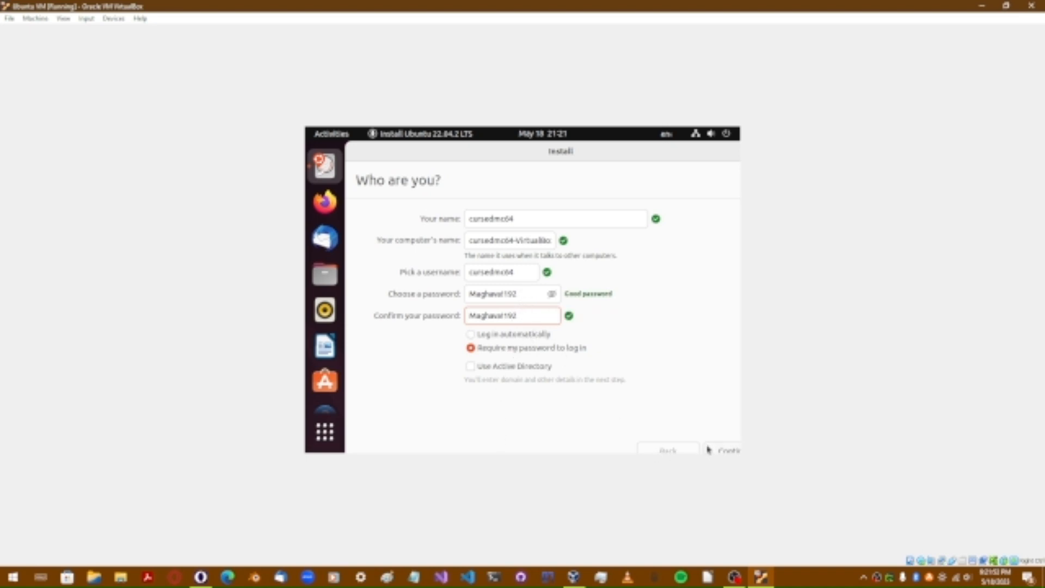
click(729, 448)
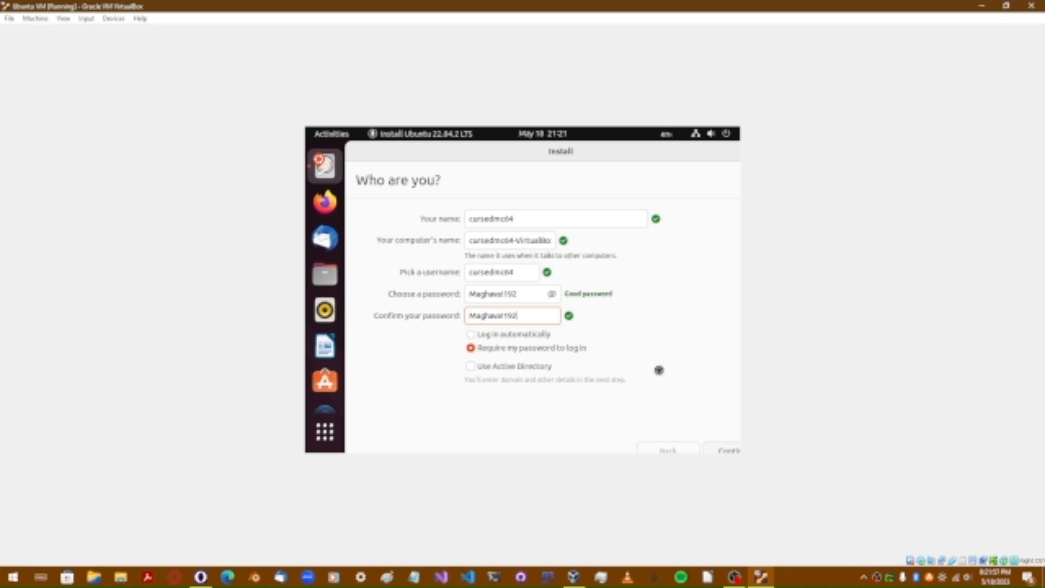